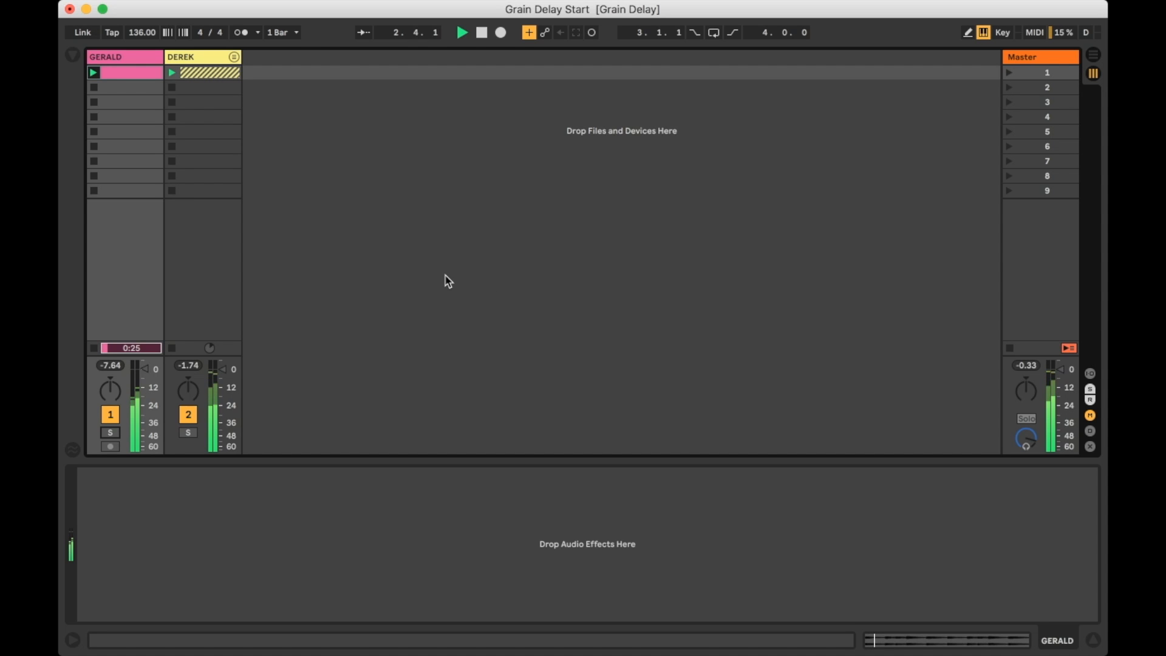
Solo the pink track to audition its clip on its own, and stop playback
click(128, 73)
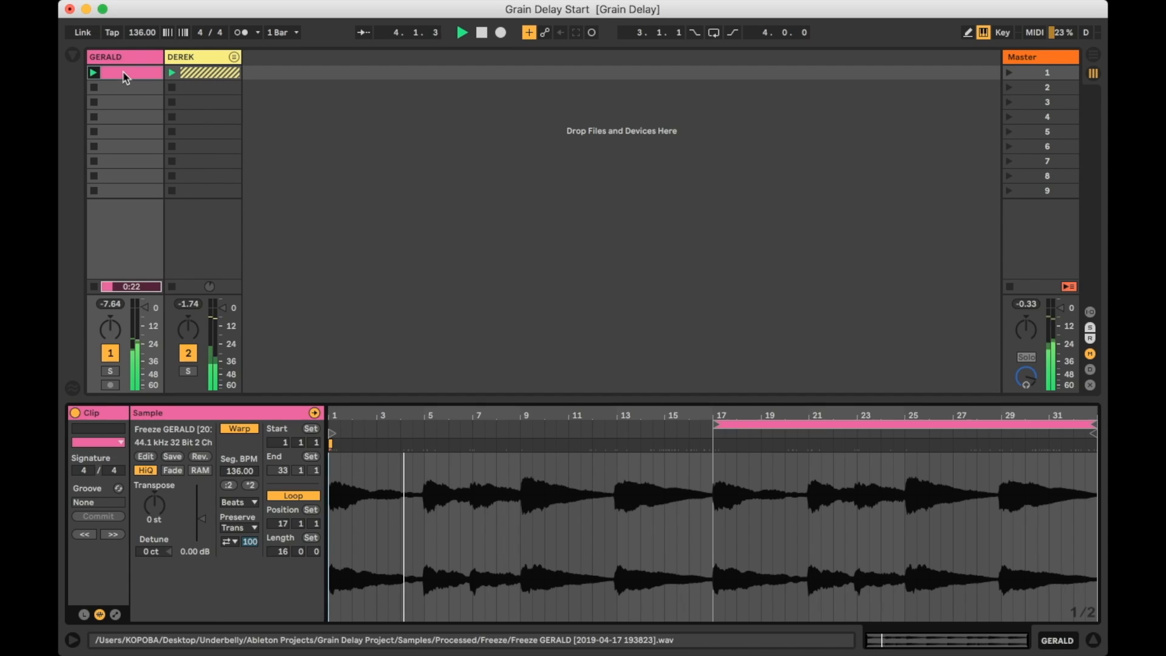
click(111, 372)
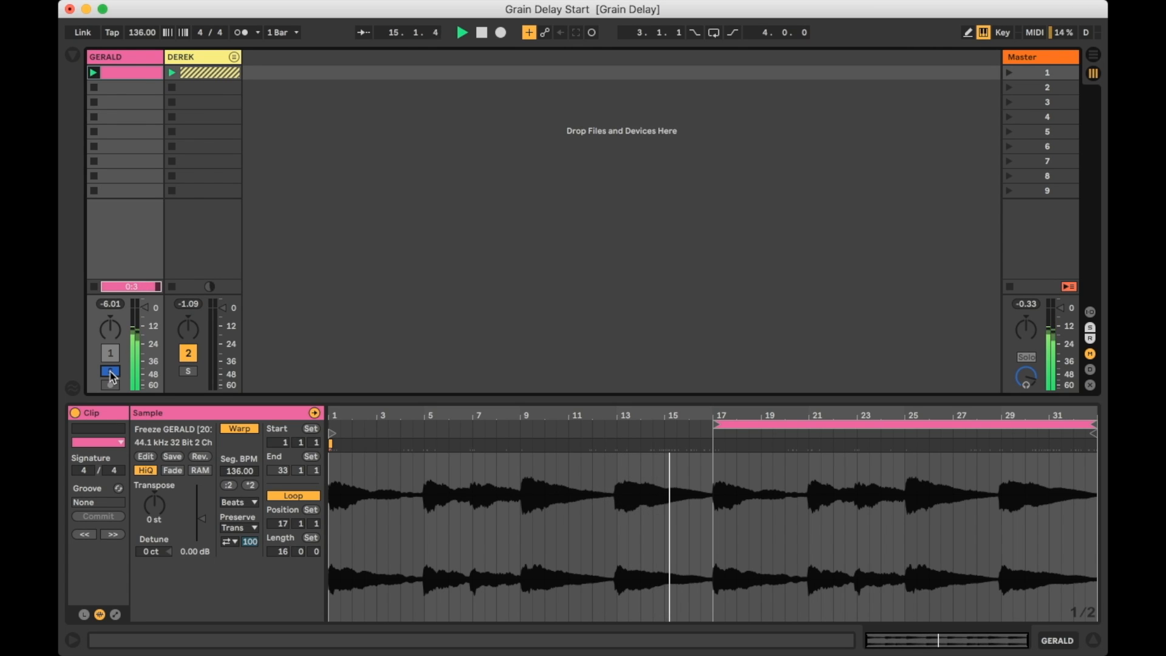
key(space)
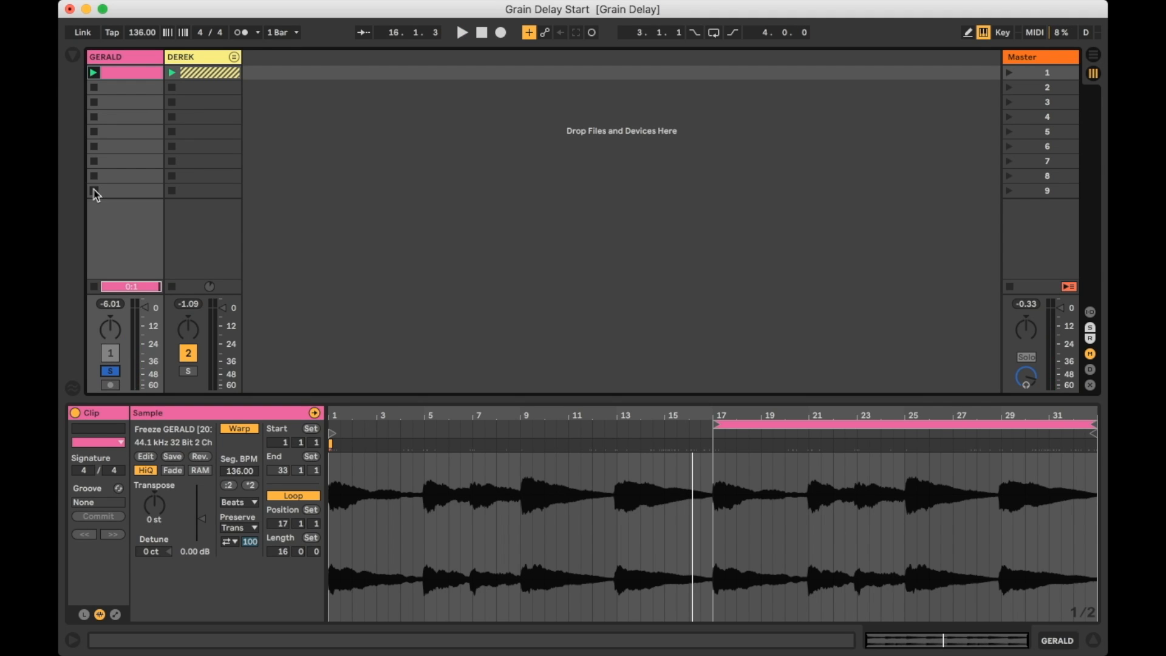
Add the Grain Delay audio effect from the browser to the pink track and hide the browser
click(72, 56)
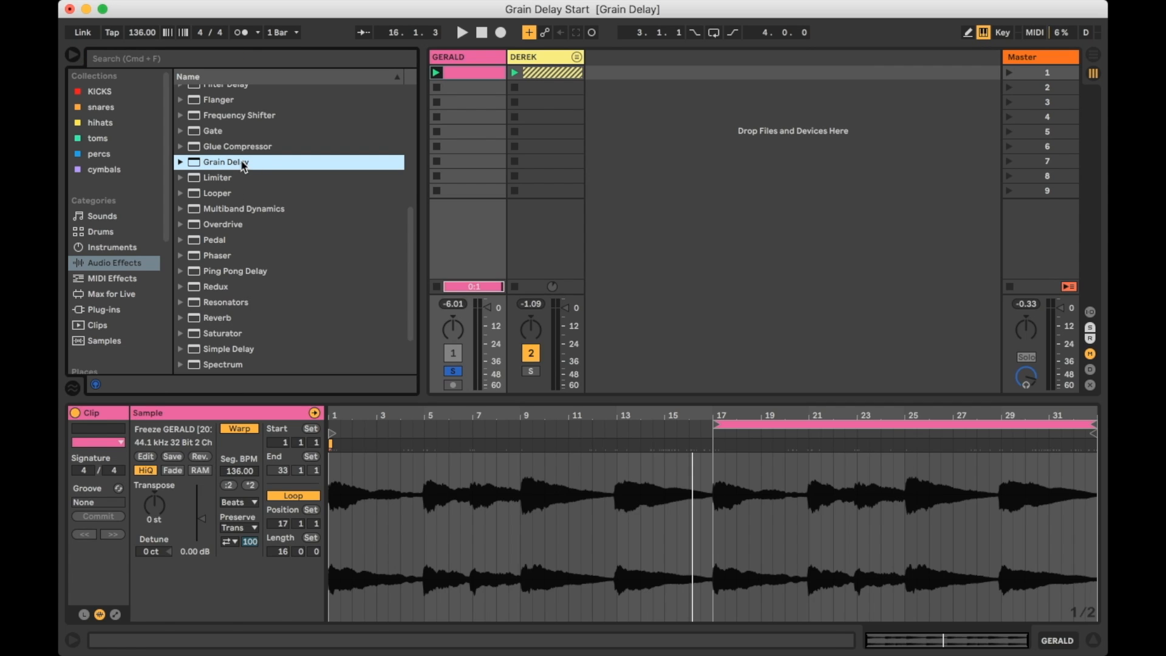
double_click(242, 163)
click(76, 57)
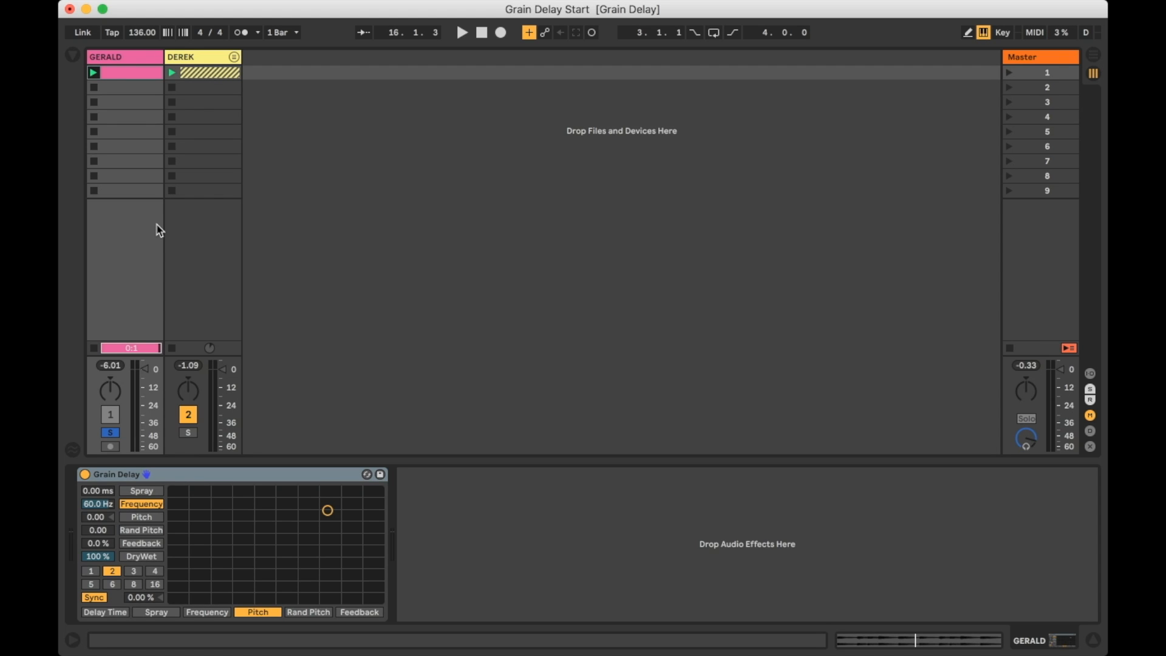
Set Grain Delay's feedback to 70 % and its synced delay time to 4 while the clip plays
drag(100, 546, 97, 537)
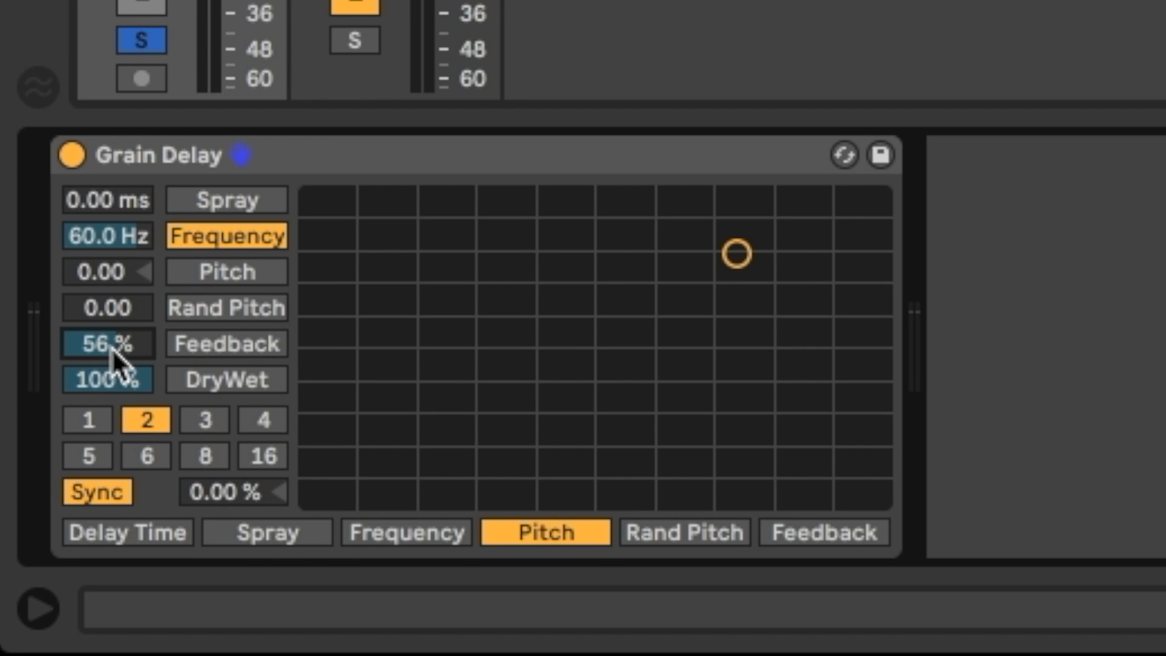
key(space)
drag(112, 348, 112, 340)
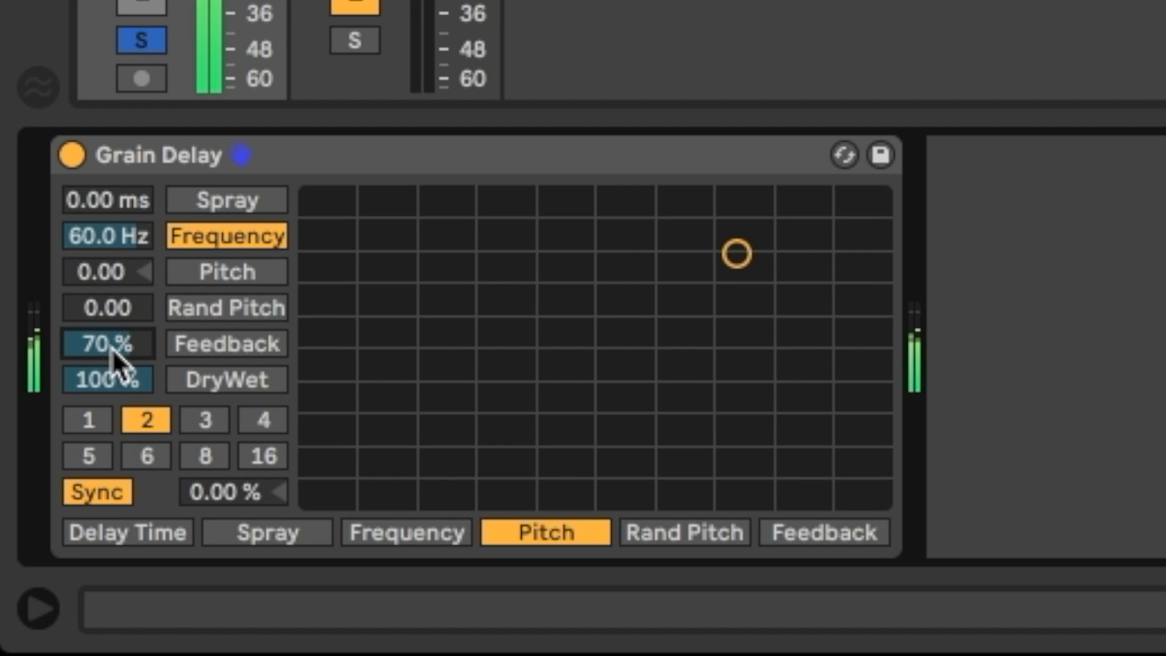
click(265, 424)
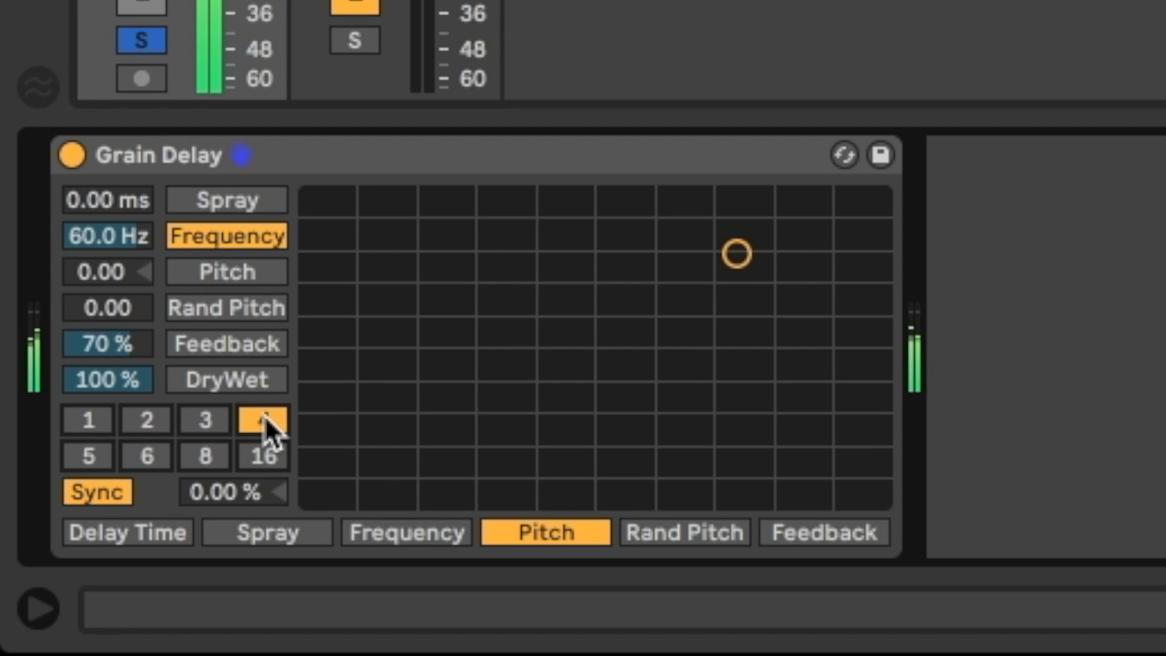
Try a -16.7 % delay offset and an unsynced delay time of 25.8 ms, and restore Sync with a 0.00 % offset
mouse_move(220, 494)
mouse_down()
mouse_move(220, 461)
mouse_move(220, 529)
mouse_move(220, 494)
mouse_up()
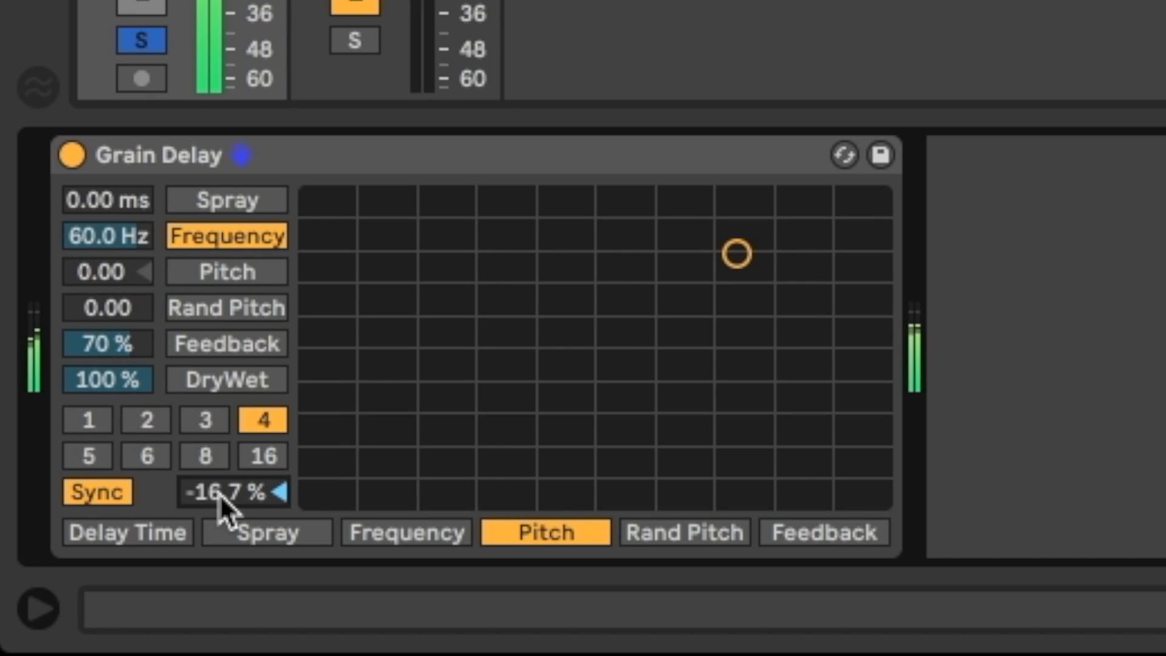
click(95, 487)
mouse_move(233, 492)
mouse_down()
mouse_move(234, 505)
mouse_move(234, 477)
mouse_move(234, 505)
mouse_move(236, 495)
mouse_up()
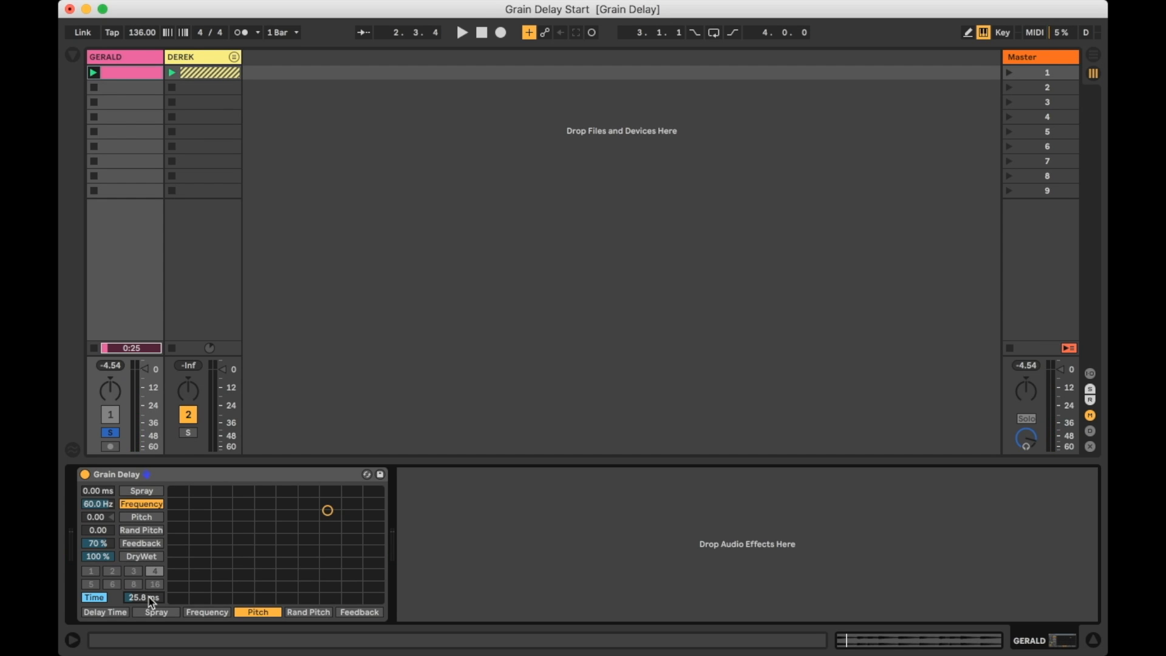
click(102, 598)
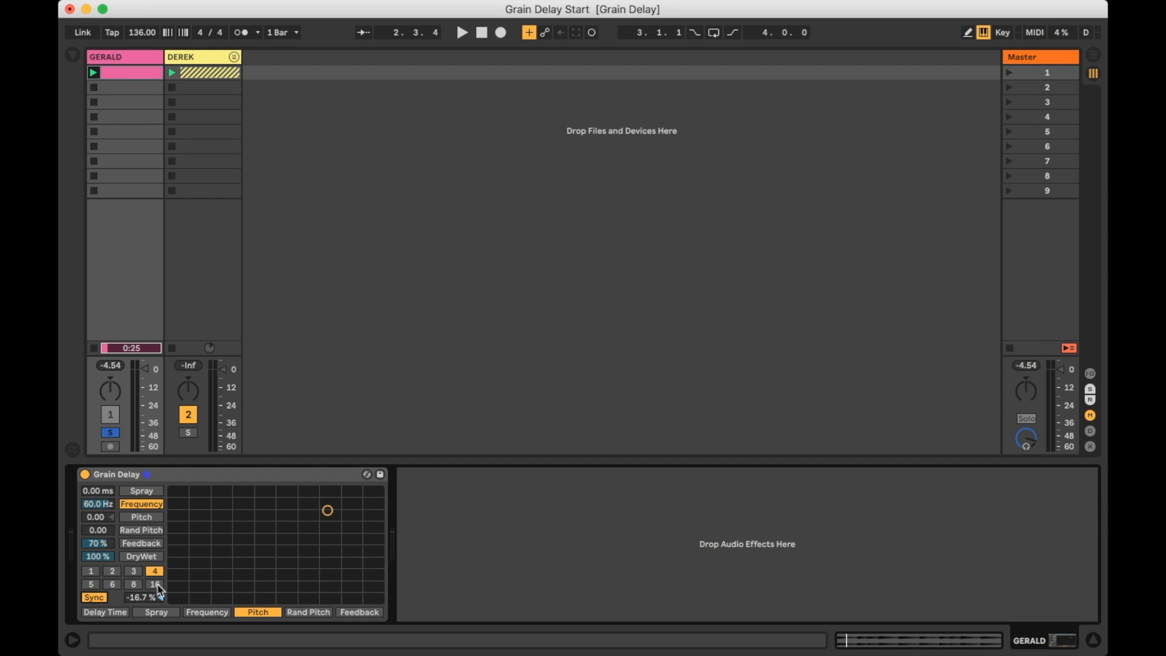
click(162, 600)
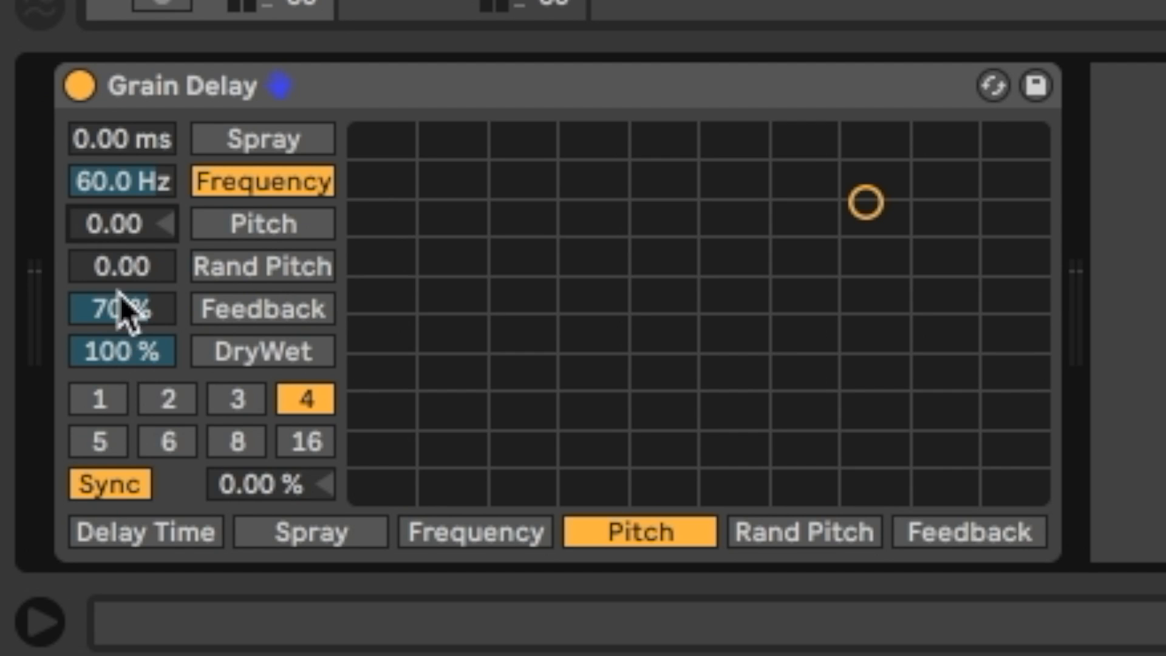
Sweep Grain Delay's pitch down and up during playback, and set it to exactly 12
drag(122, 224, 121, 322)
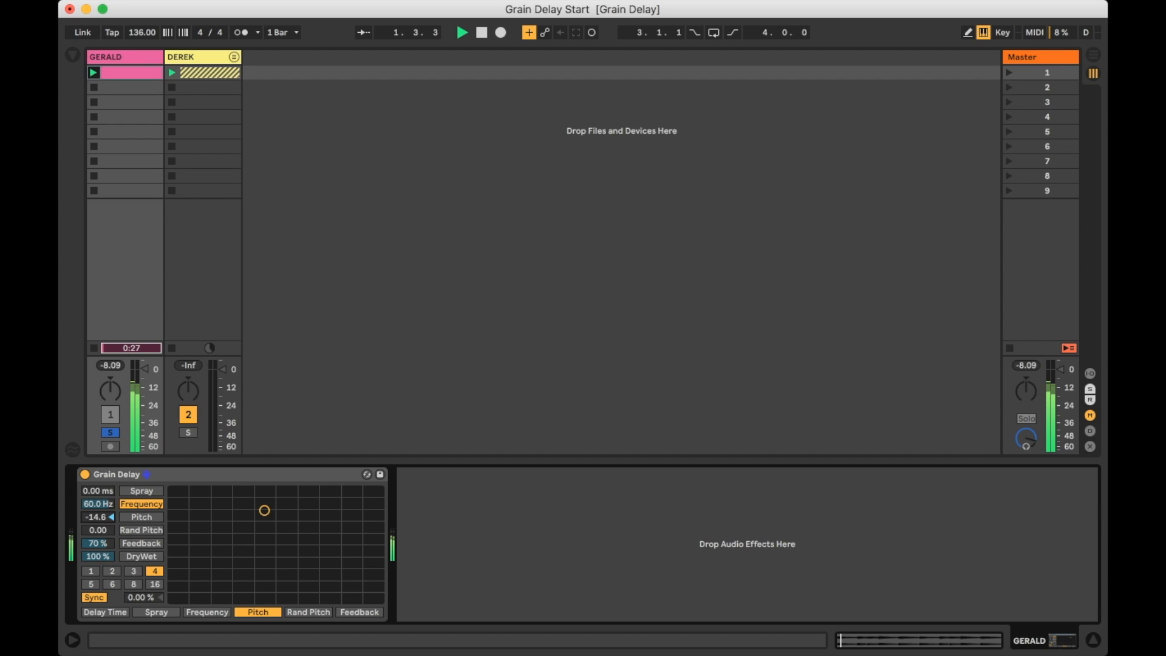
drag(97, 517, 97, 436)
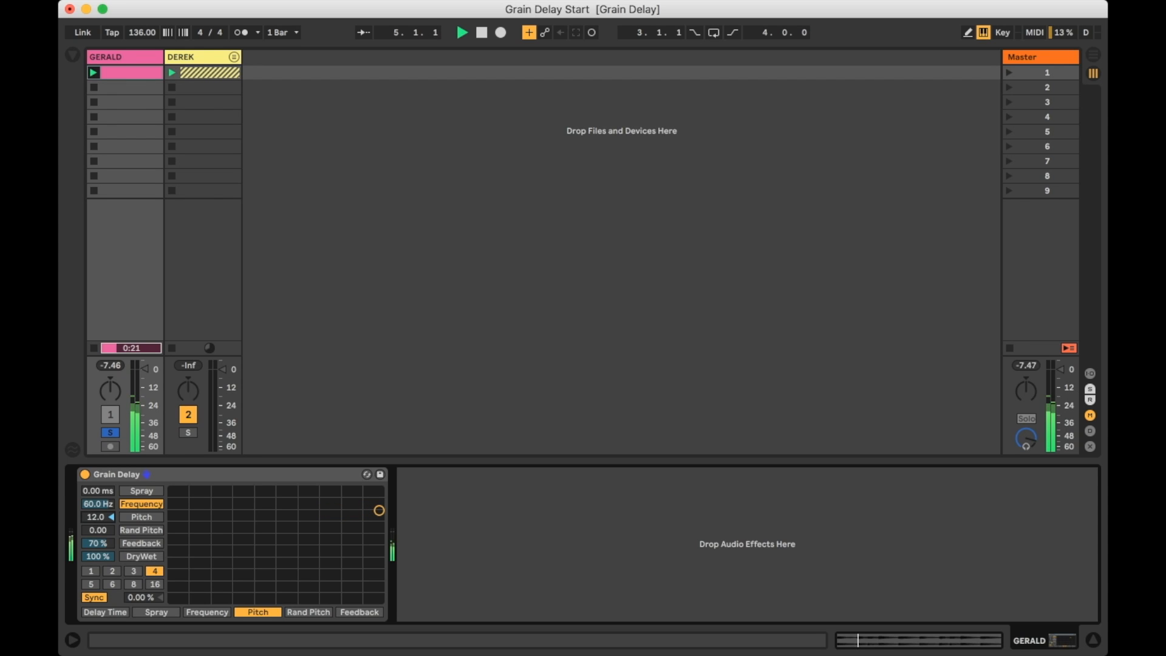
key(Delete)
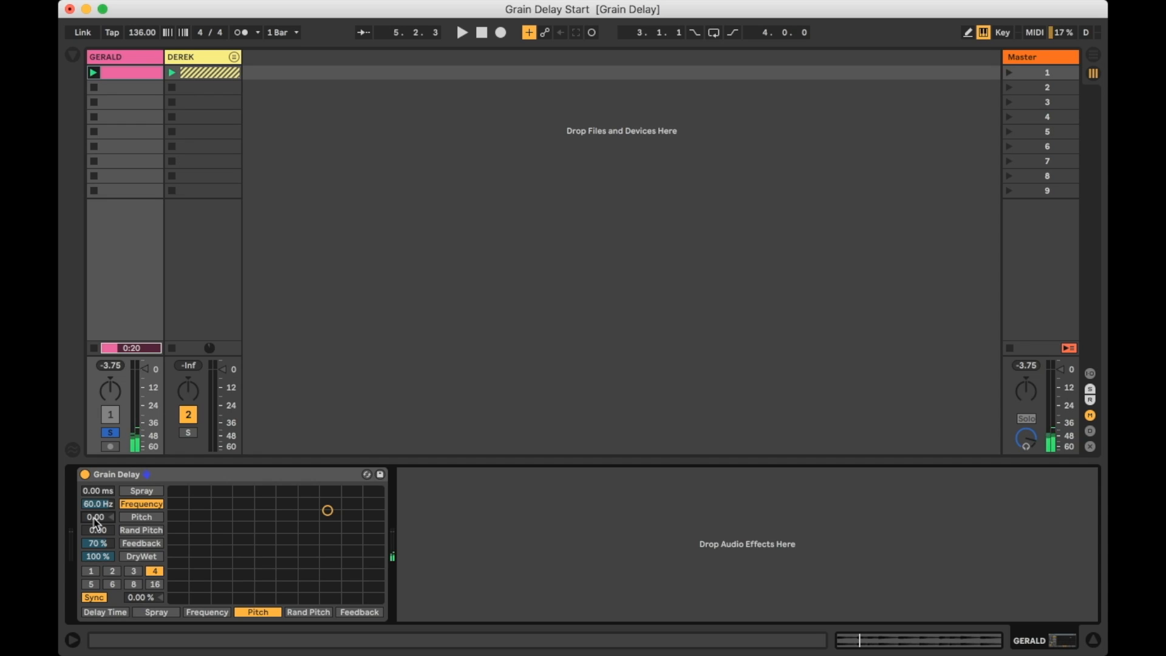
text(12)
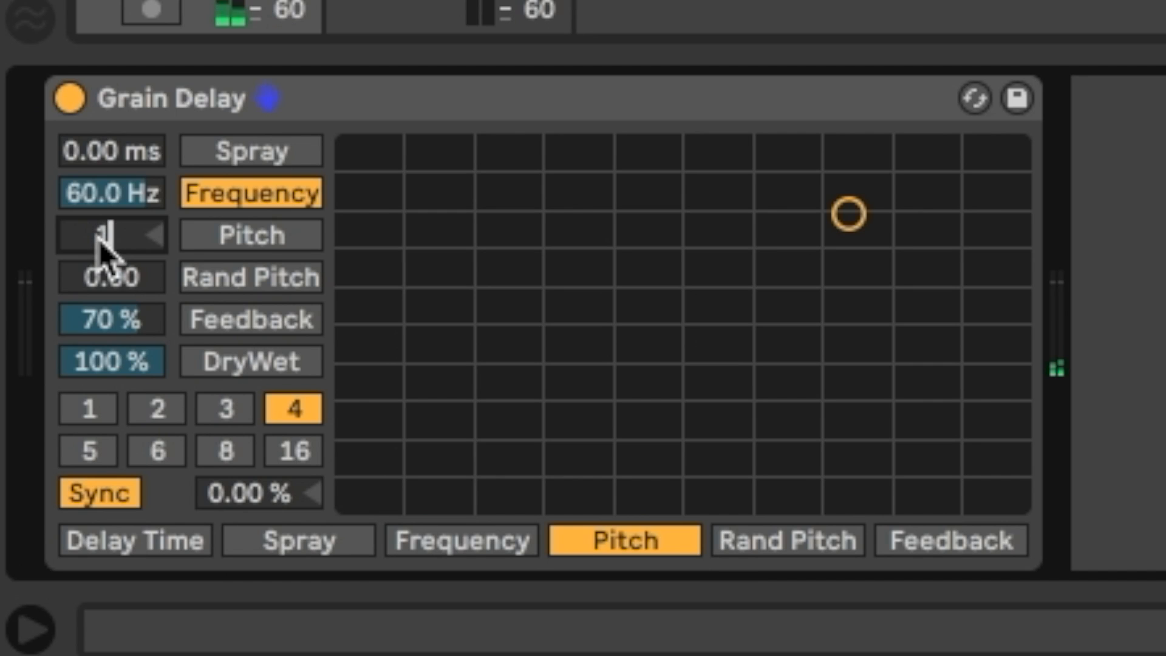
key(Return)
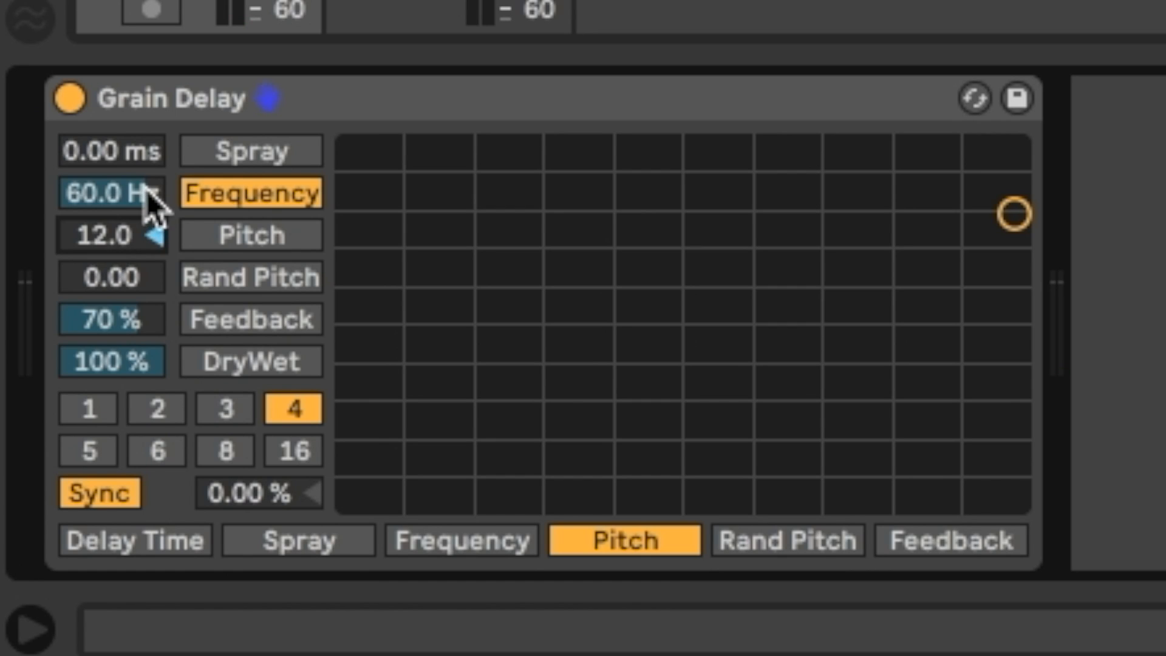
Sweep the grain frequency between 1 Hz and 150 Hz during playback, and leave it at 1.00 Hz
drag(149, 196, 148, 255)
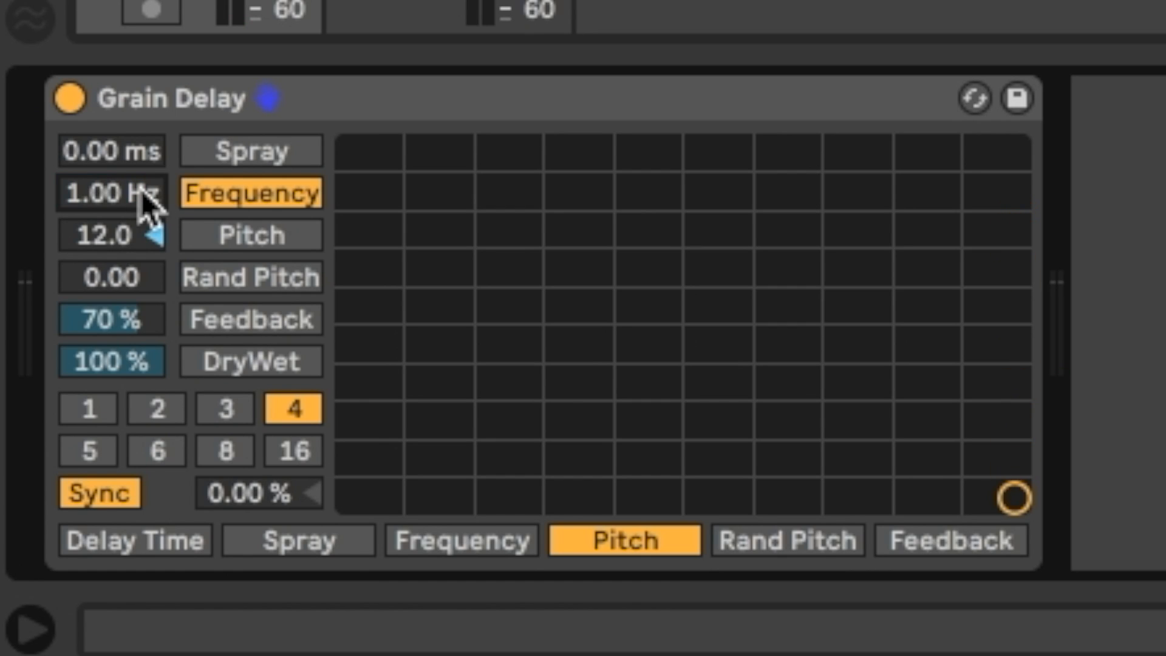
drag(149, 196, 149, 115)
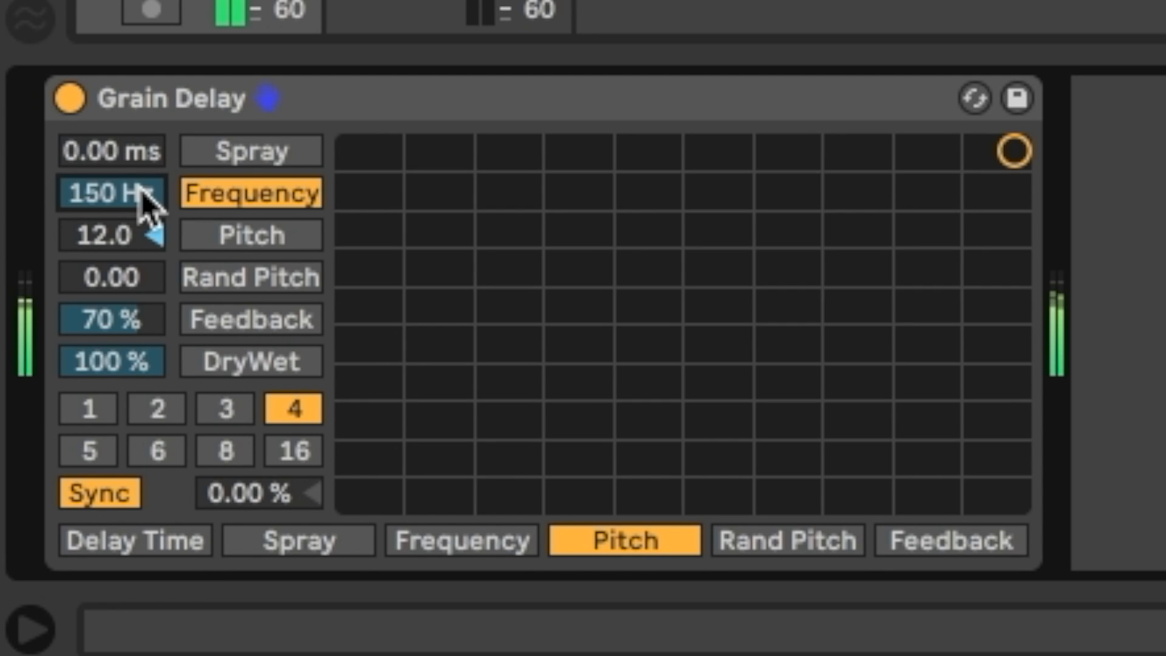
drag(143, 195, 143, 229)
drag(139, 183, 138, 243)
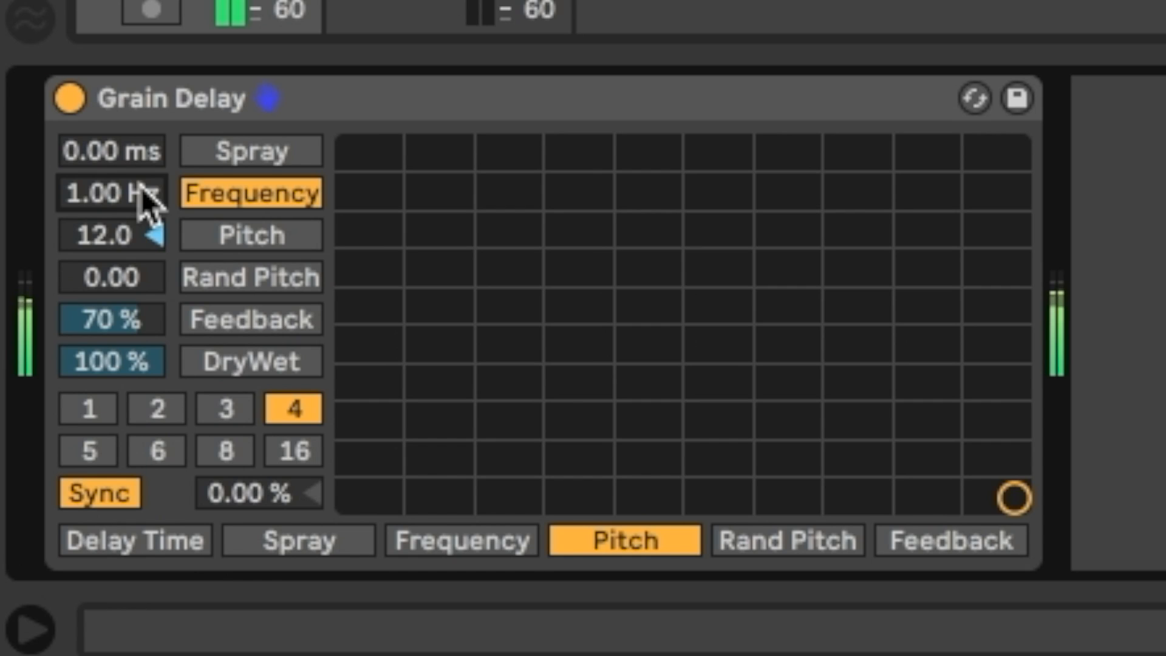
Audition zero feedback, and set the feedback to 40 % and the pitch to 7
drag(137, 319, 137, 382)
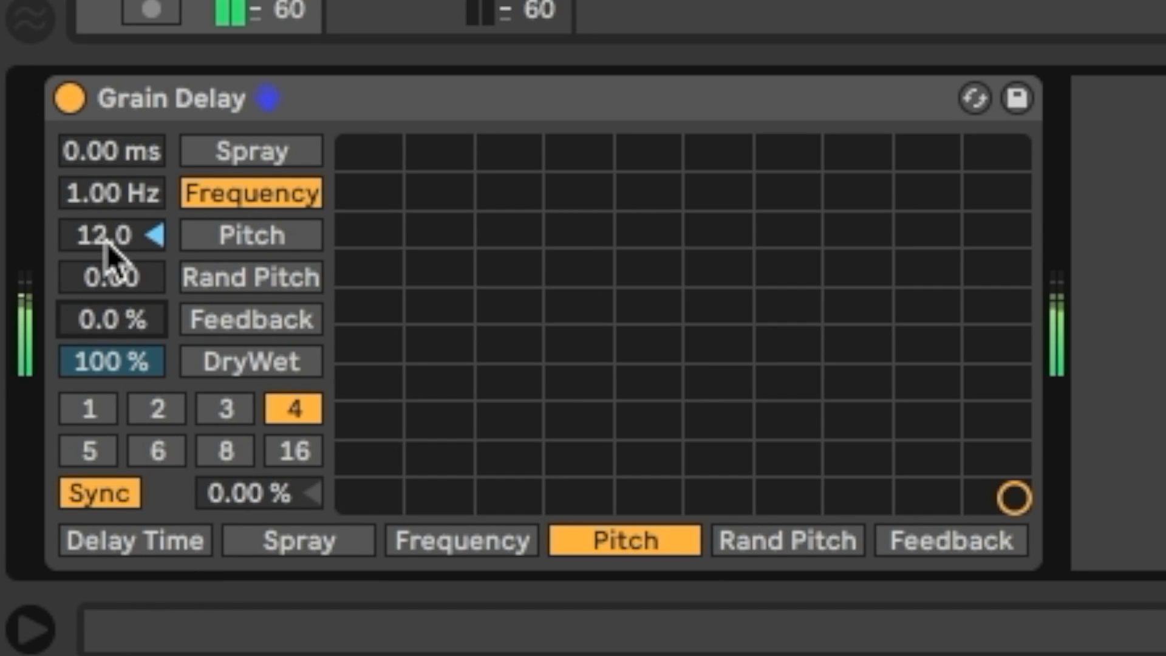
drag(91, 319, 117, 310)
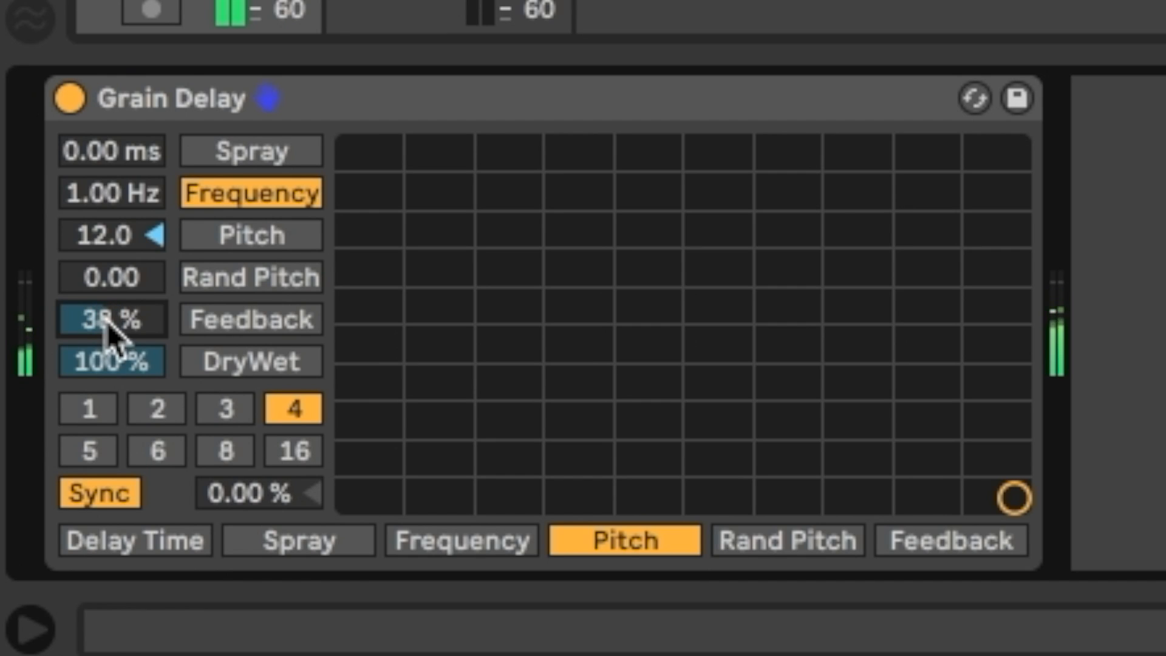
click(119, 237)
text(7)
key(Return)
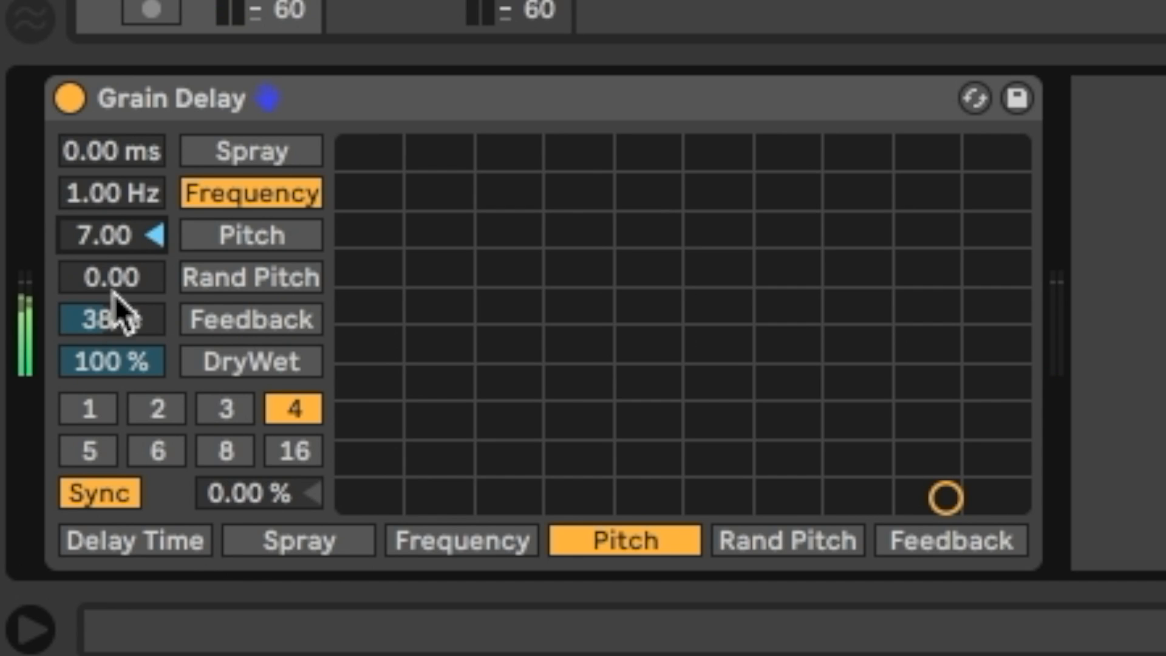
drag(111, 318, 115, 318)
Audition Grain Delay with a pitch of 3, and set the pitch back to 12
click(119, 238)
text(3)
key(Return)
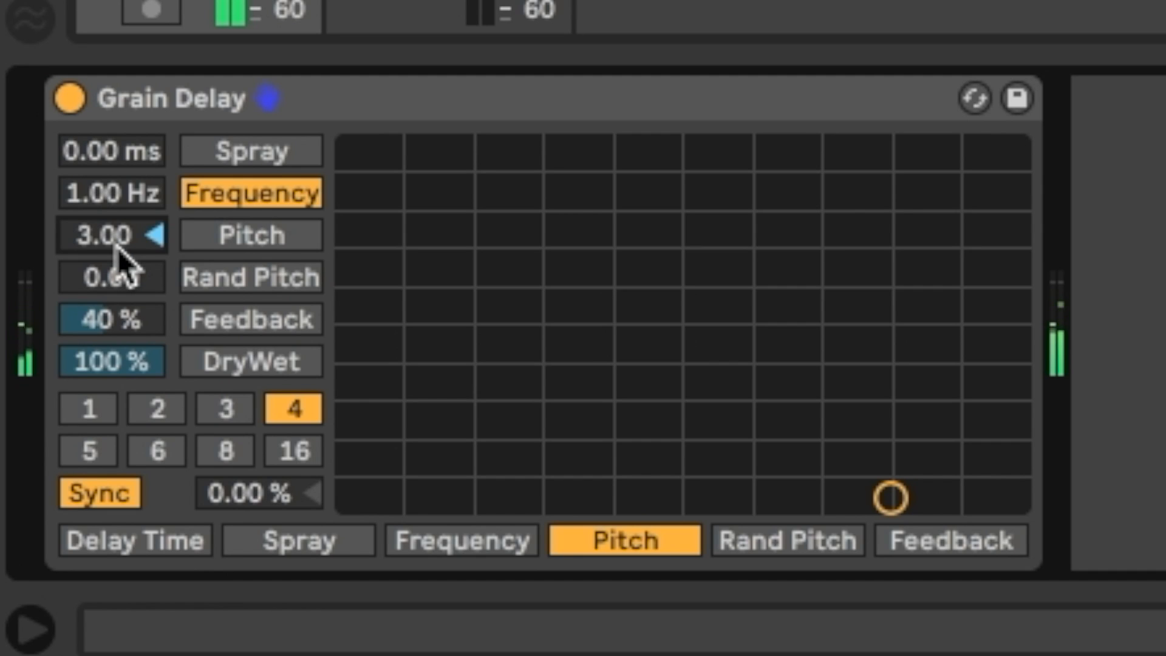
text(12)
key(Return)
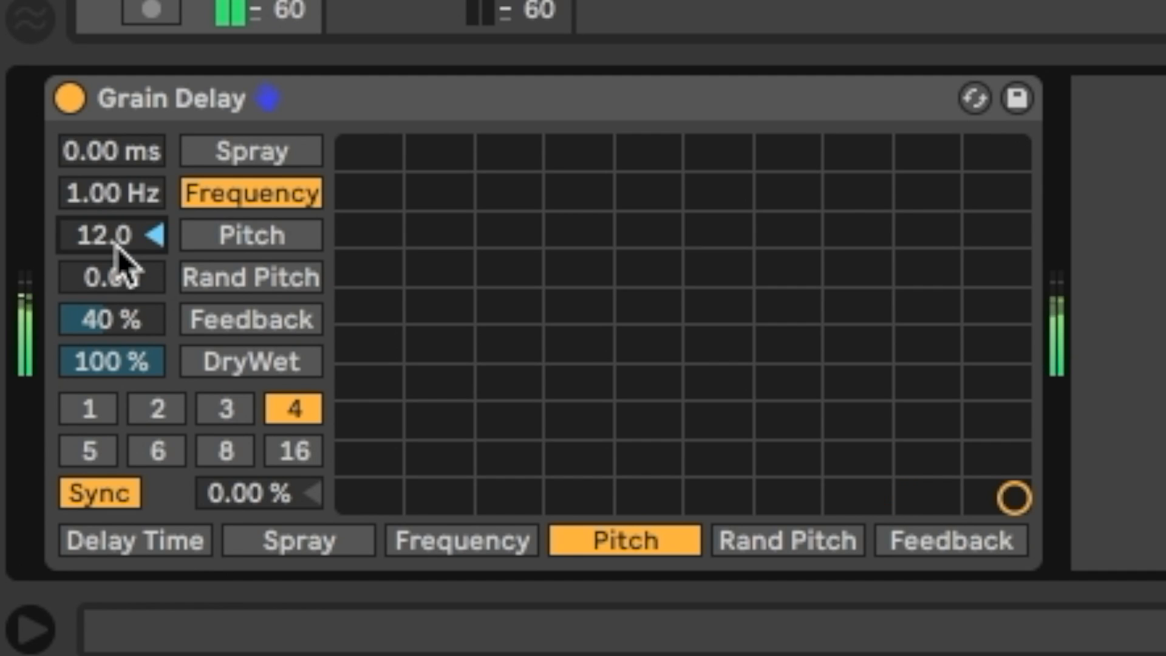
Set Rand Pitch to 25.6, and briefly vary the Spray before returning it to 0.00 ms
drag(115, 277, 116, 248)
drag(110, 278, 110, 272)
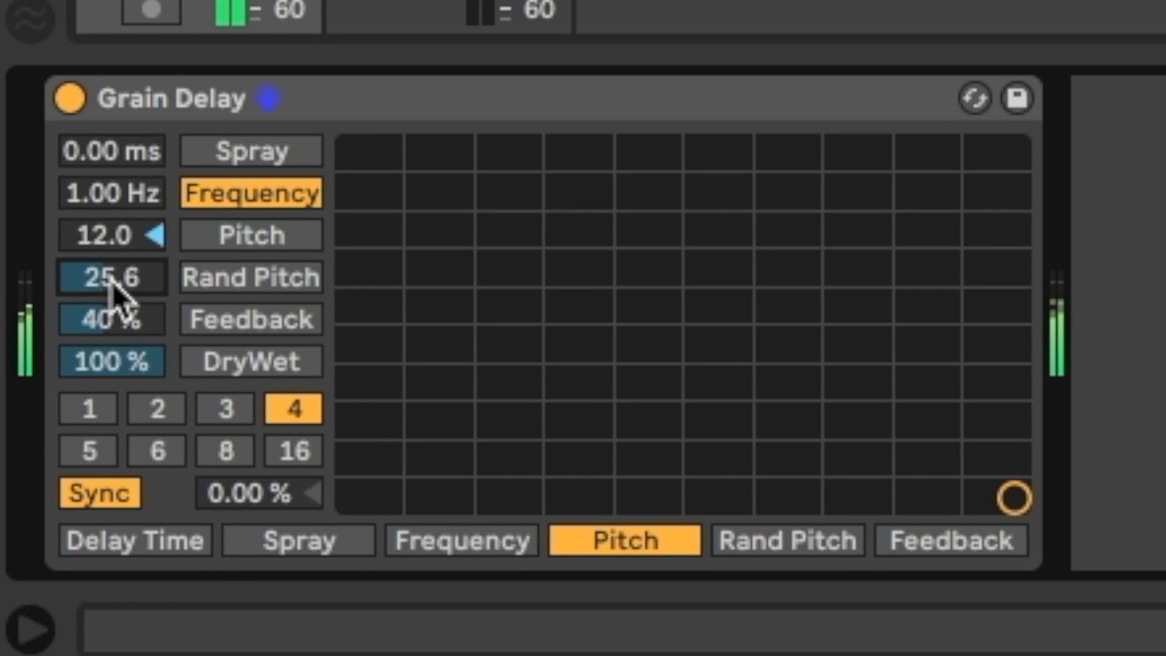
drag(99, 155, 99, 158)
drag(98, 492, 98, 536)
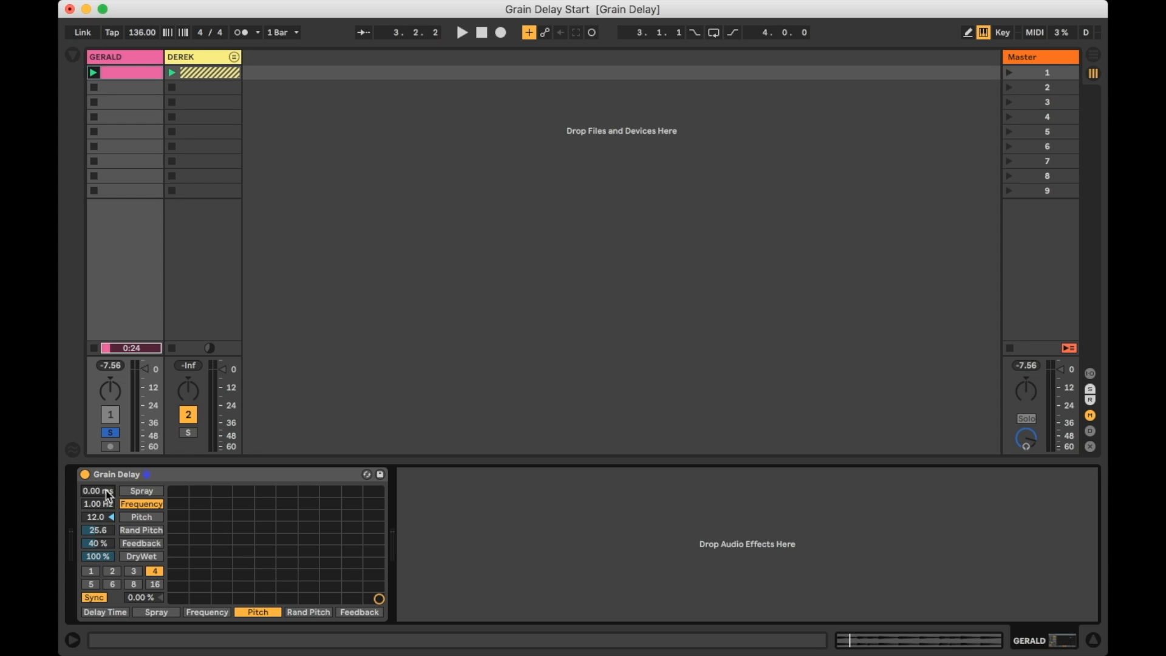
Raise the grain frequency to 36.6 Hz and lower the feedback to 16 %
drag(109, 505, 109, 470)
drag(102, 283, 101, 201)
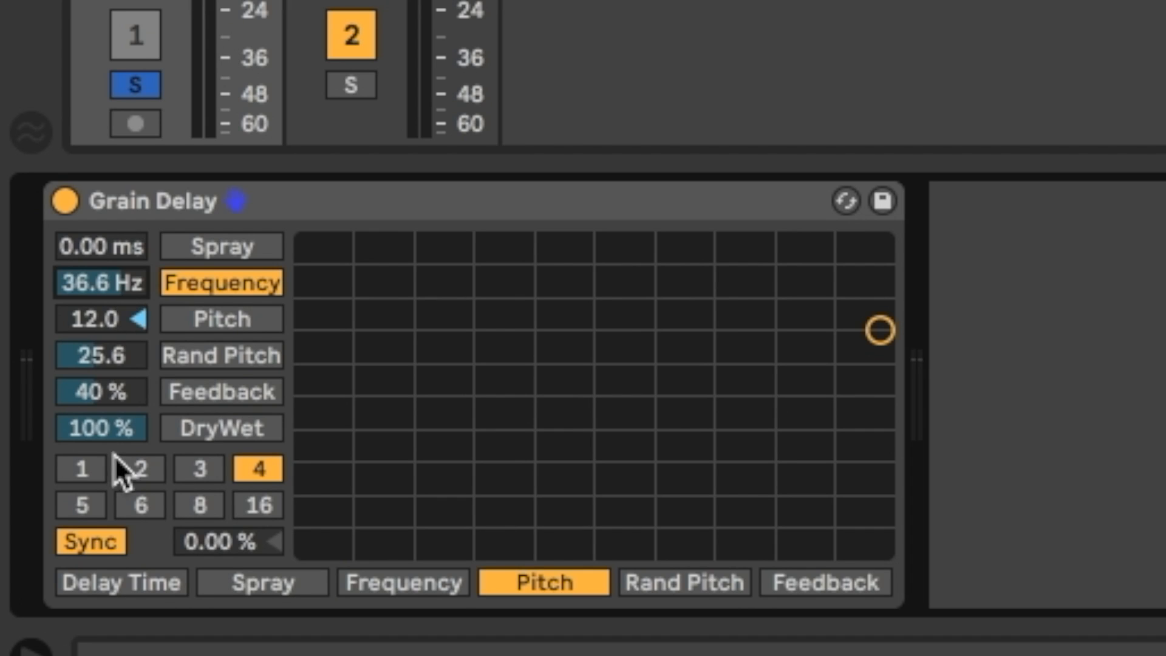
drag(102, 398, 102, 433)
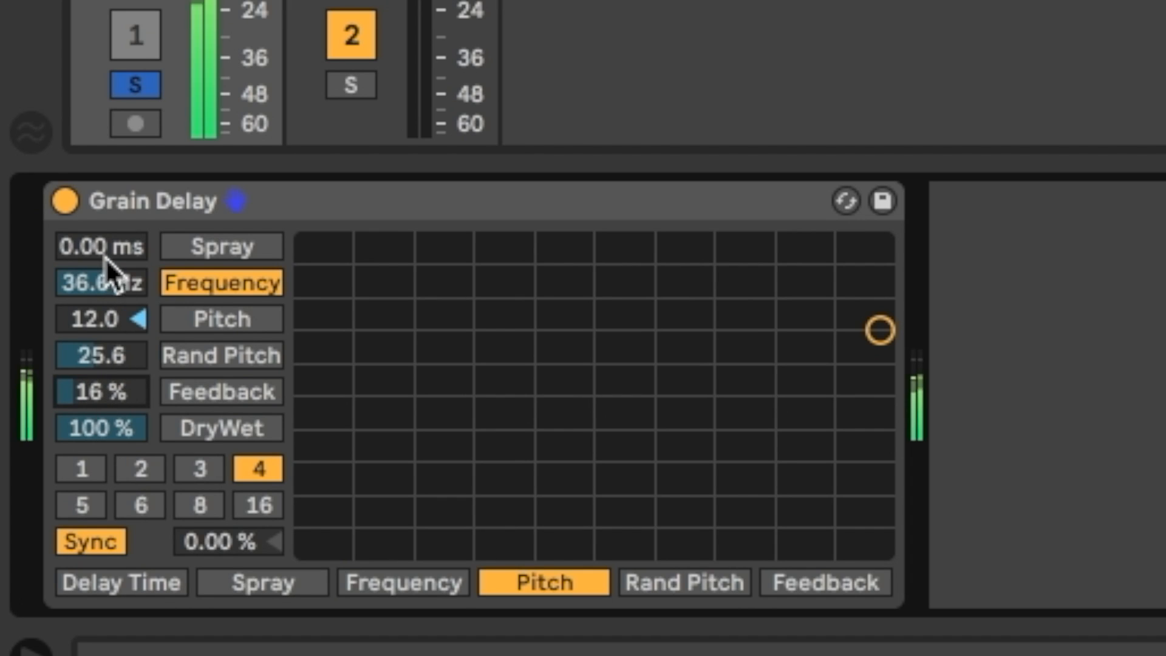
Audition a Spray of 150 ms, and set Spray back to 0.00 ms and Frequency to 1.00 Hz
drag(98, 250, 99, 214)
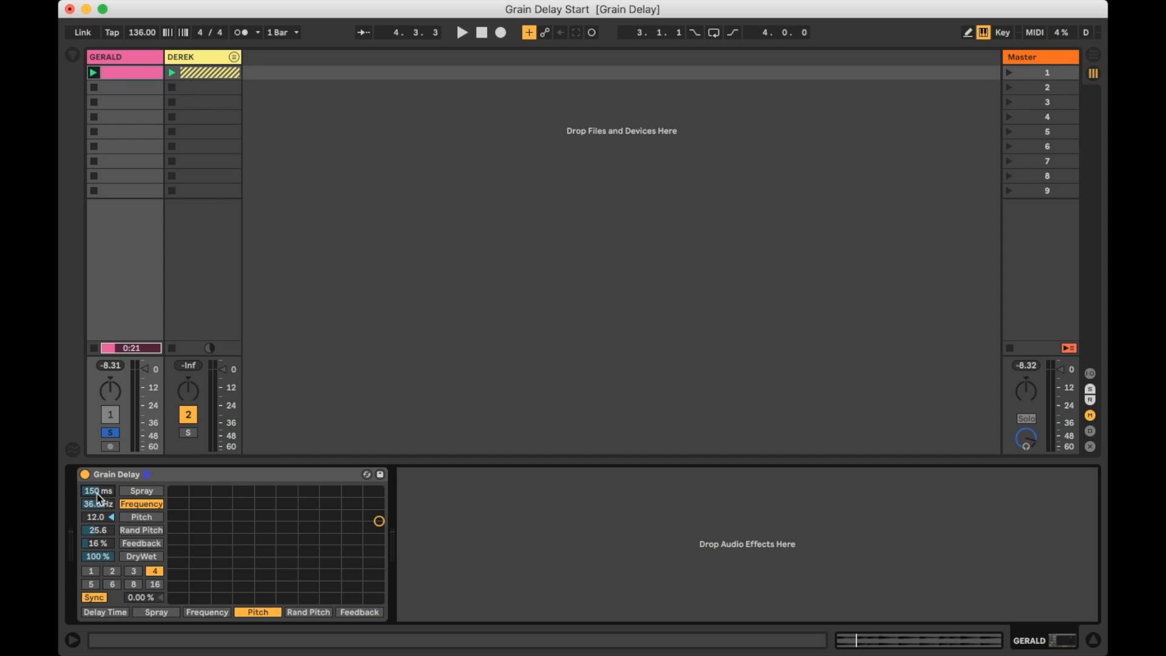
double_click(97, 493)
double_click(97, 503)
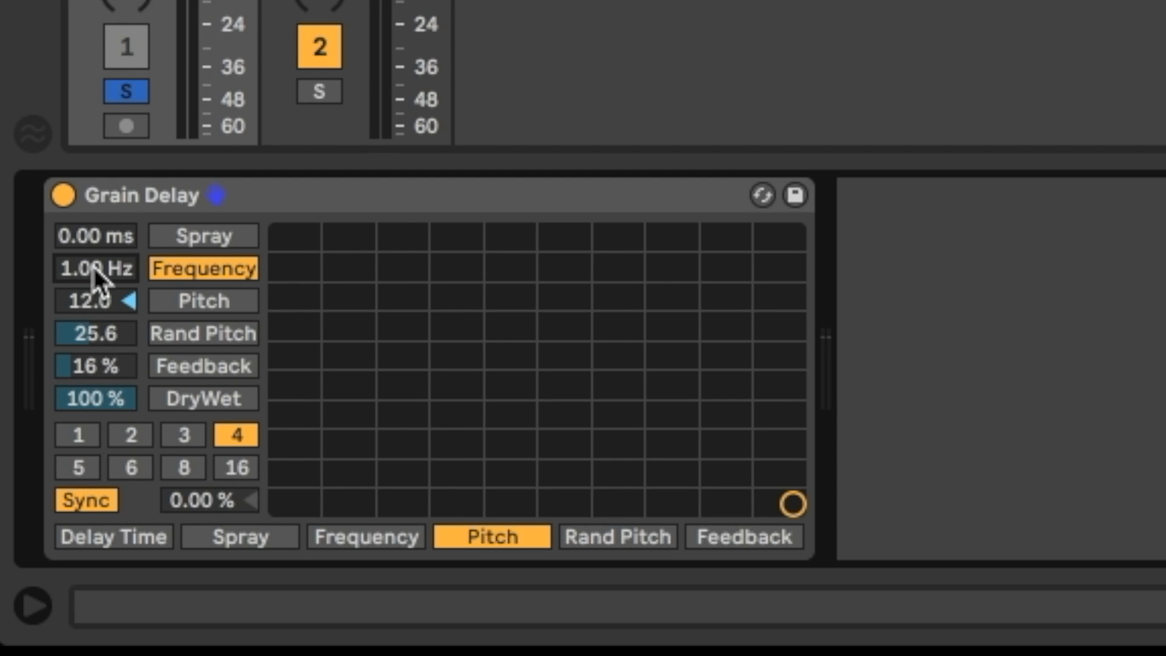
Try moving the XY pad's handle, and assign Spray to the pad's horizontal axis after trying other parameters
drag(745, 417, 792, 502)
mouse_move(793, 500)
mouse_down()
mouse_move(589, 343)
mouse_move(793, 504)
mouse_up()
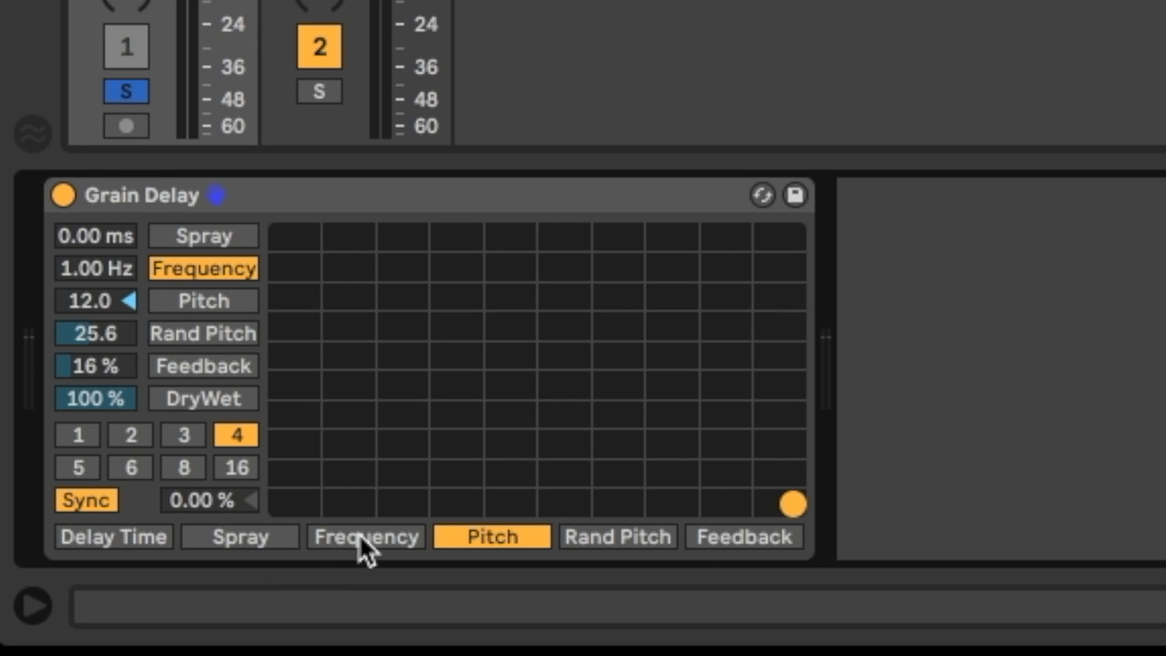
click(250, 536)
click(364, 537)
click(446, 535)
click(272, 541)
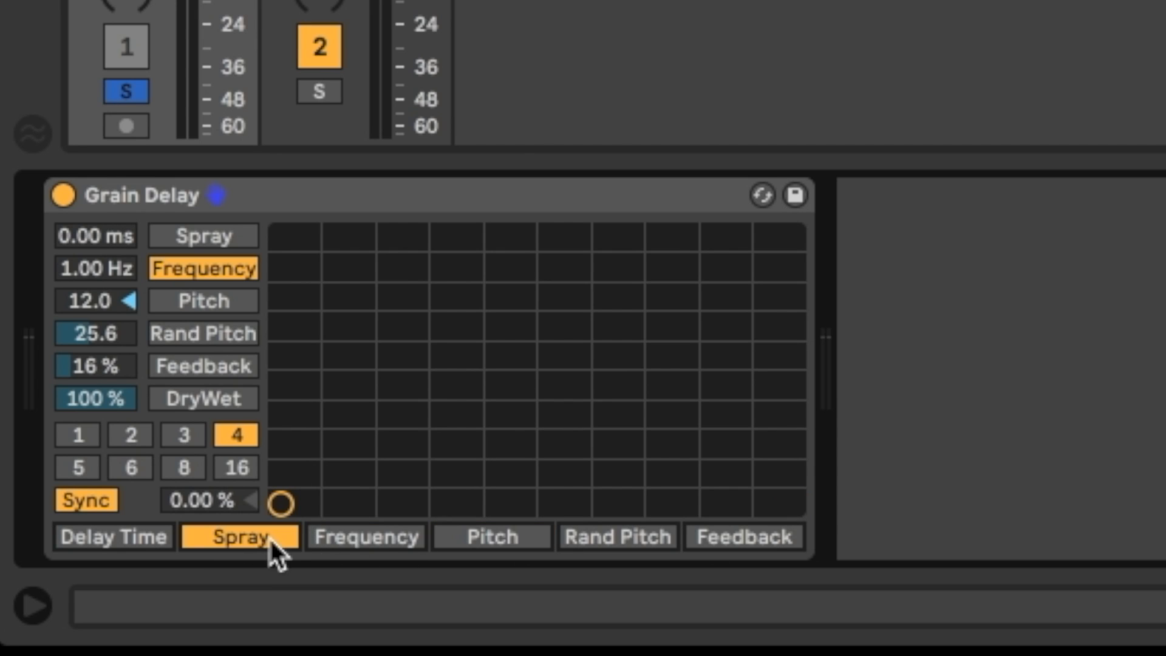
drag(282, 503, 281, 504)
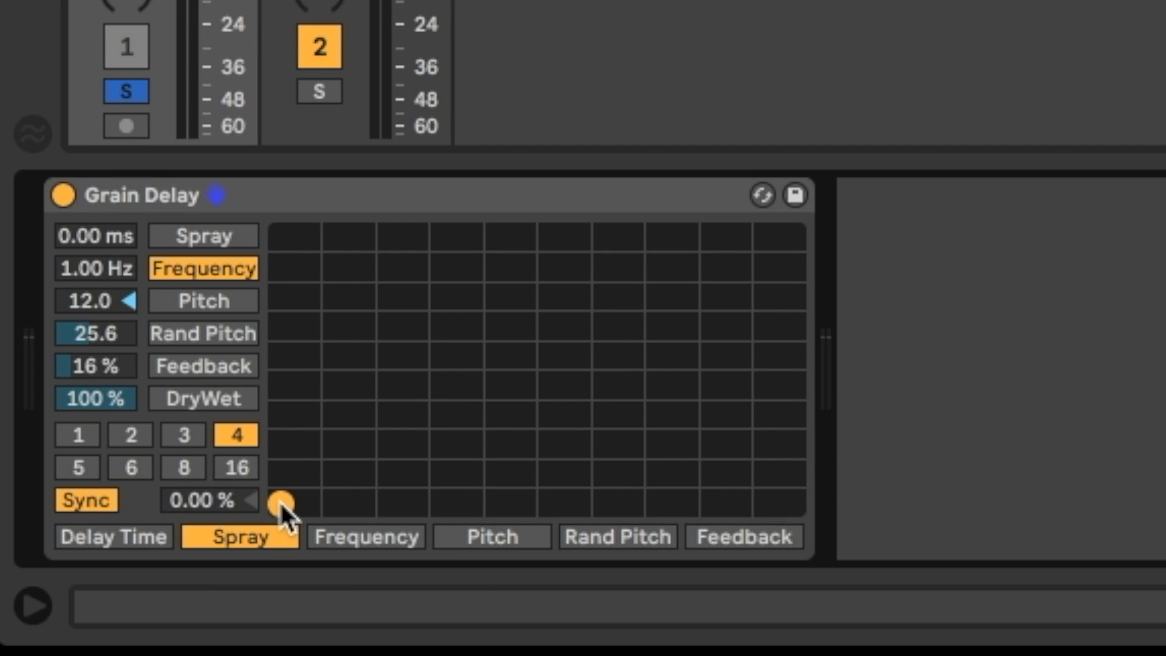
Try Pitch and DryWet on the XY pad's vertical axis, and assign Frequency back to it
click(198, 298)
click(204, 399)
click(213, 302)
click(214, 270)
mouse_move(281, 504)
mouse_down()
mouse_move(325, 463)
mouse_move(521, 448)
mouse_move(771, 356)
mouse_move(328, 279)
mouse_move(794, 407)
mouse_move(424, 503)
mouse_move(281, 503)
mouse_up()
click(1019, 342)
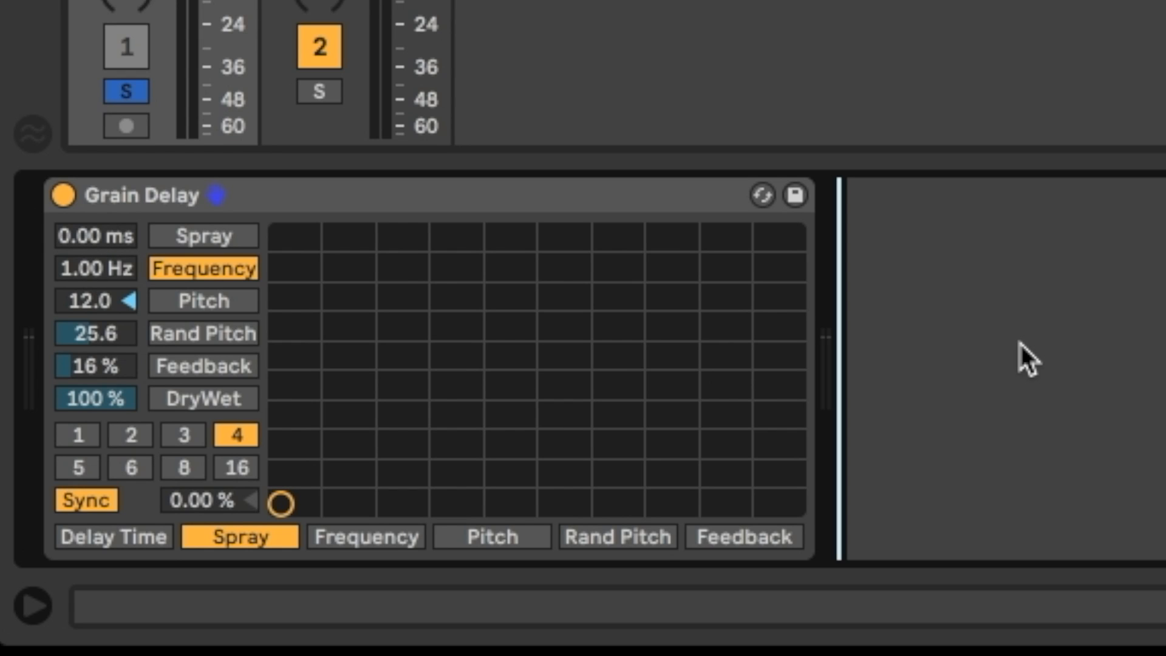
Lower Grain Delay's Rand Pitch to 3.19 and raise its Feedback to 24 % while auditioning the clip
key(space)
mouse_move(91, 333)
mouse_down()
mouse_move(92, 389)
mouse_move(79, 328)
mouse_move(91, 350)
mouse_up()
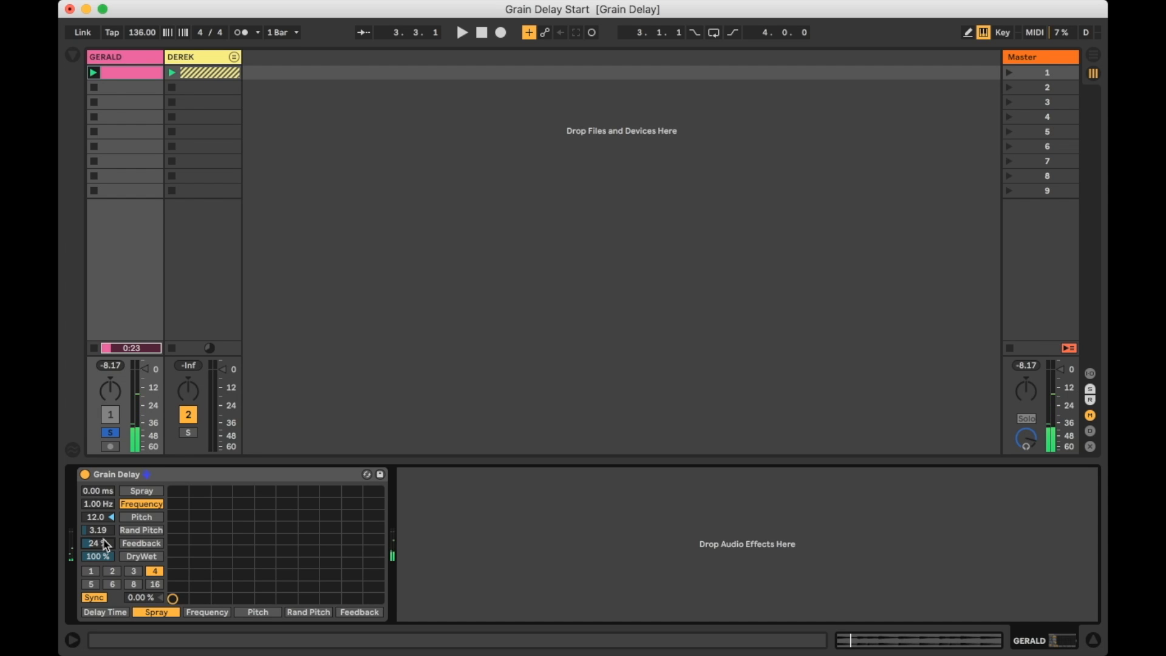
Add an Auto Filter after Grain Delay and set its low-pass frequency to 1.78 kHz with 40 % resonance
click(73, 54)
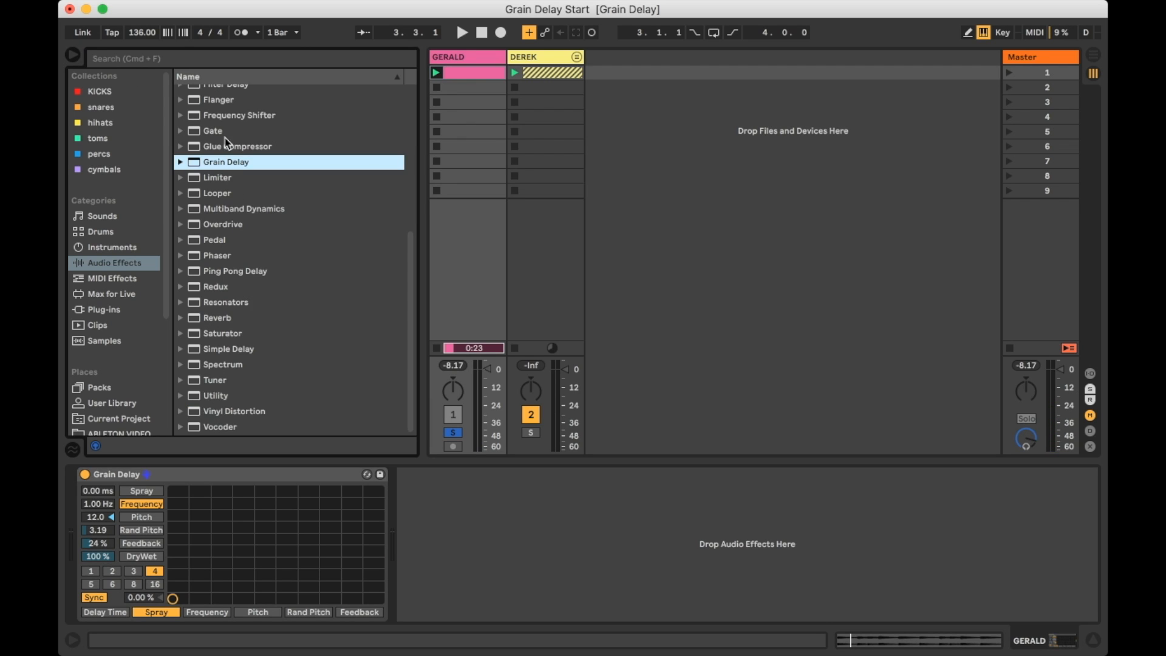
scroll(228, 143, up, 5)
click(235, 122)
click(74, 54)
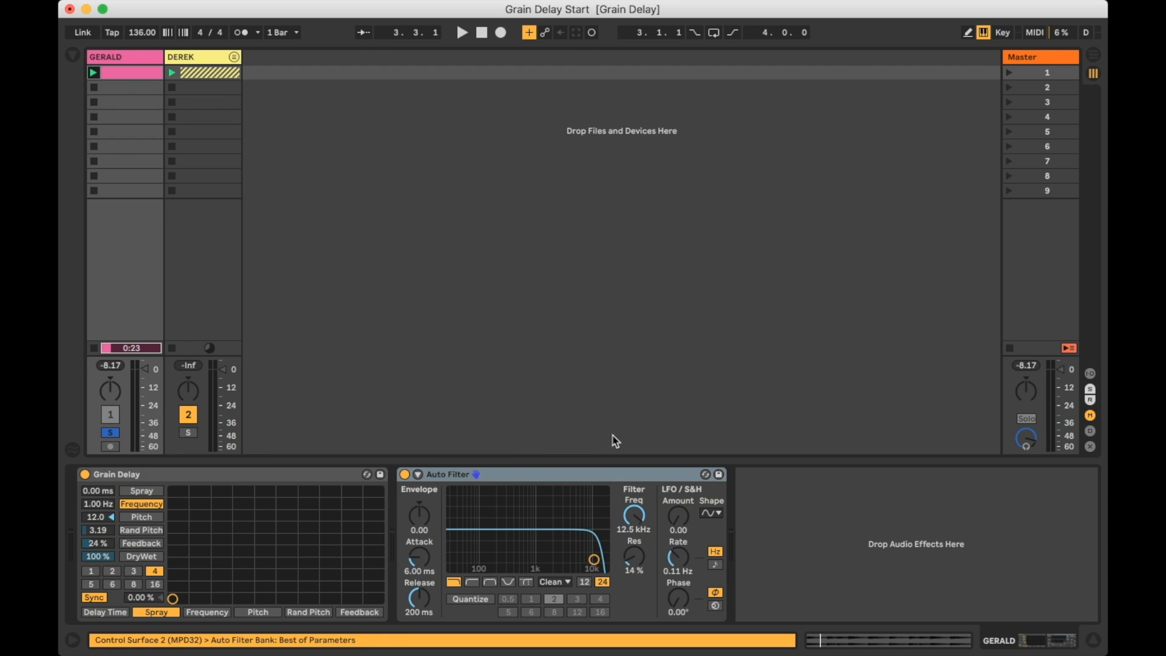
drag(594, 558, 591, 559)
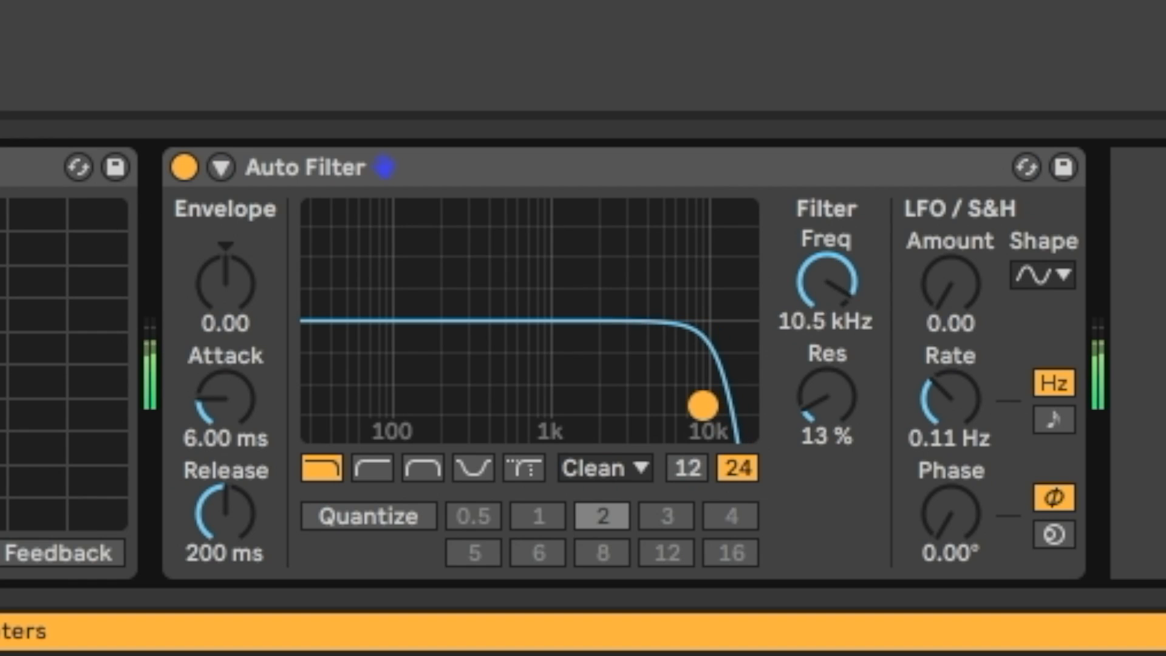
drag(703, 405, 586, 359)
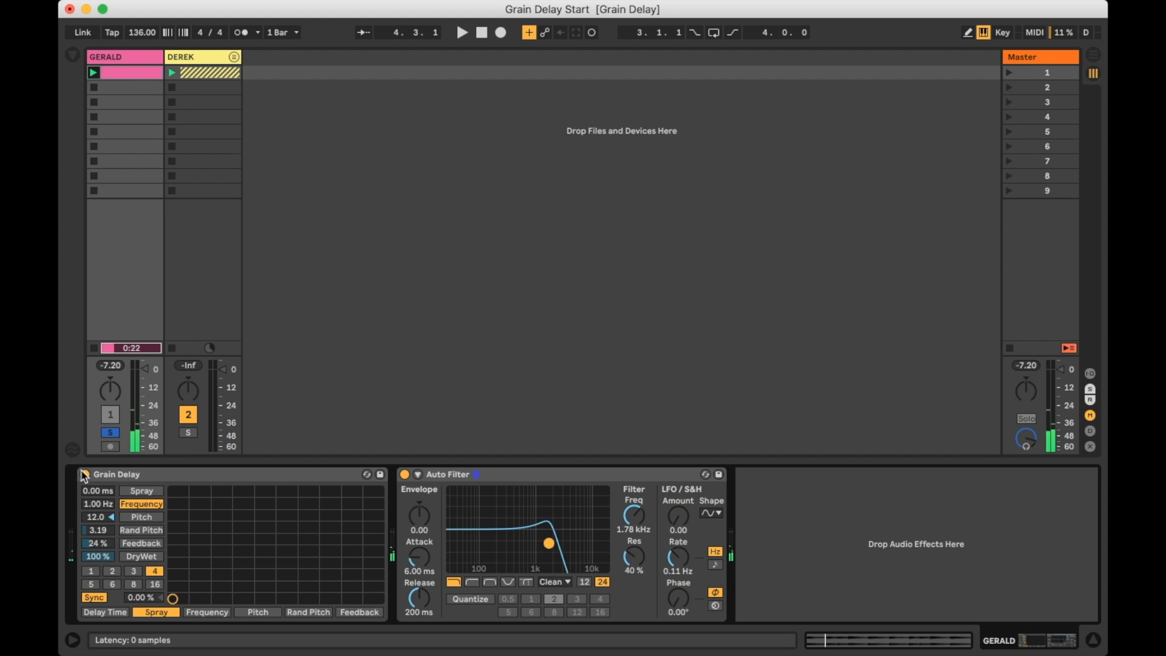
Bypass Grain Delay and Auto Filter to audition the dry clip, and re-enable both devices
click(84, 474)
click(404, 474)
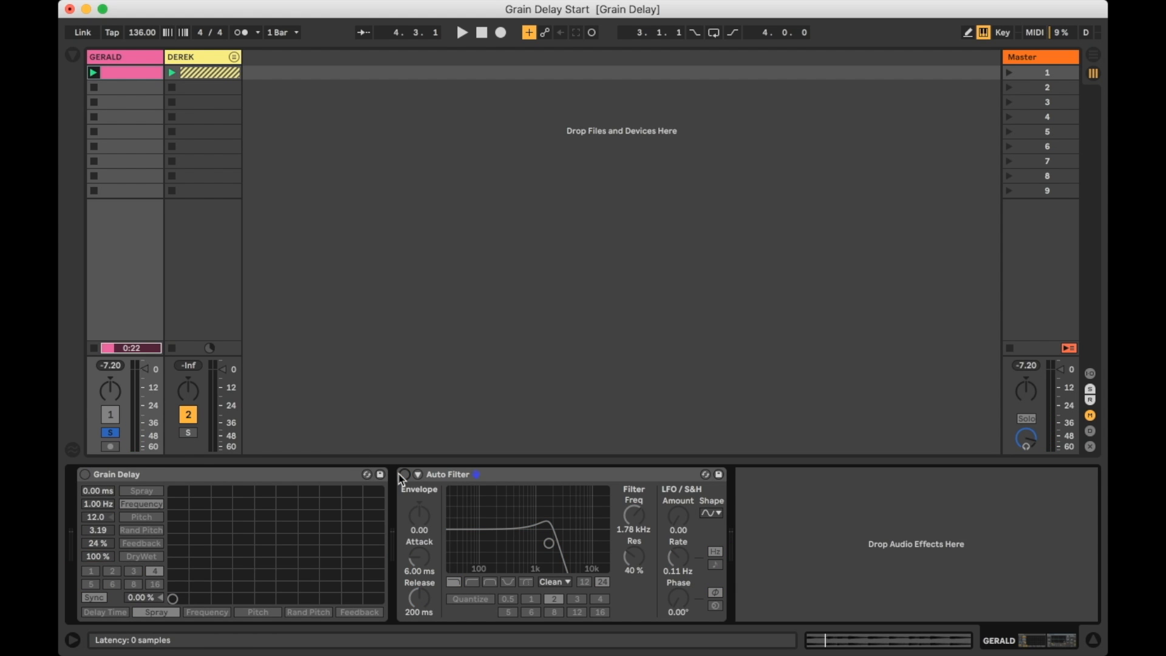
key(space)
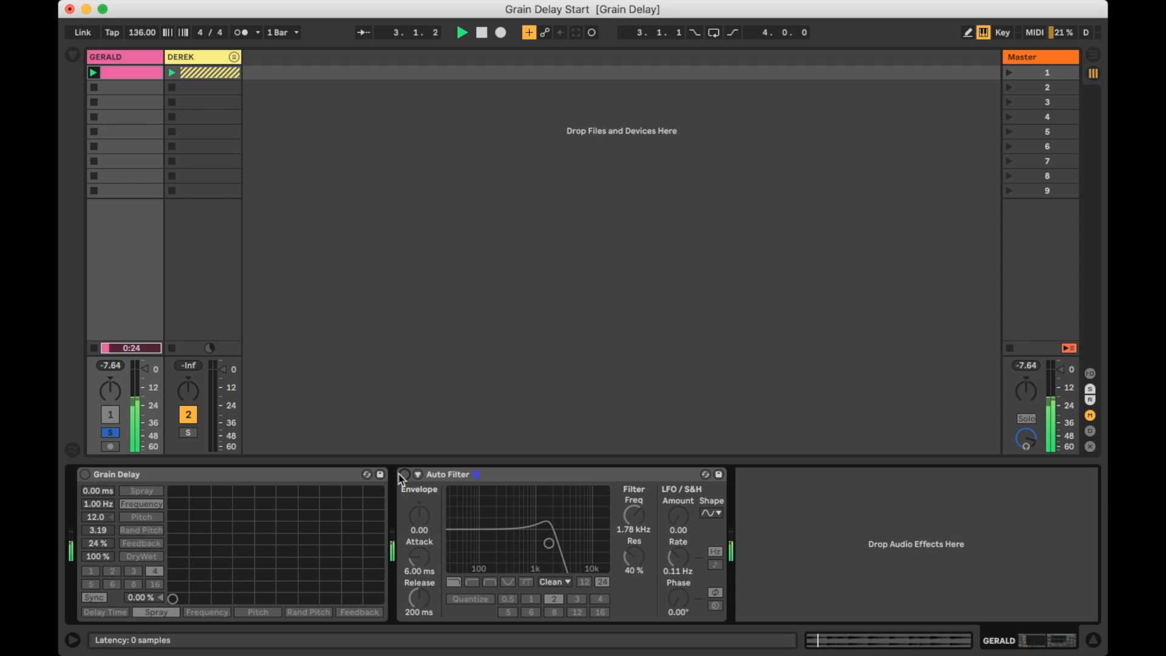
key(space)
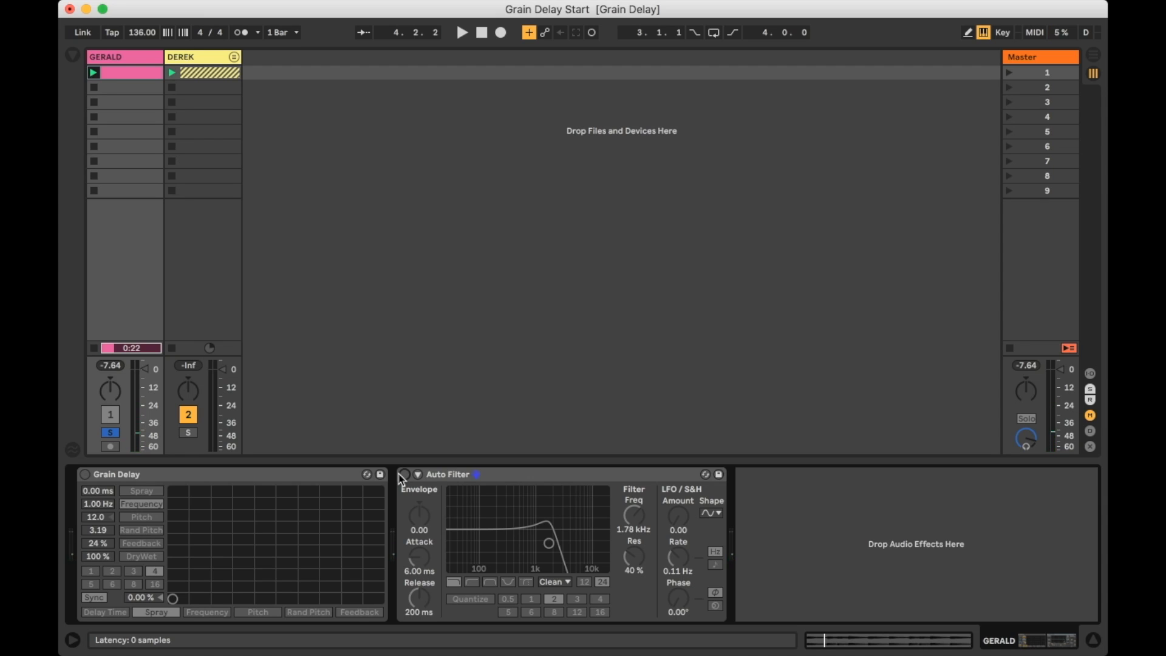
click(405, 475)
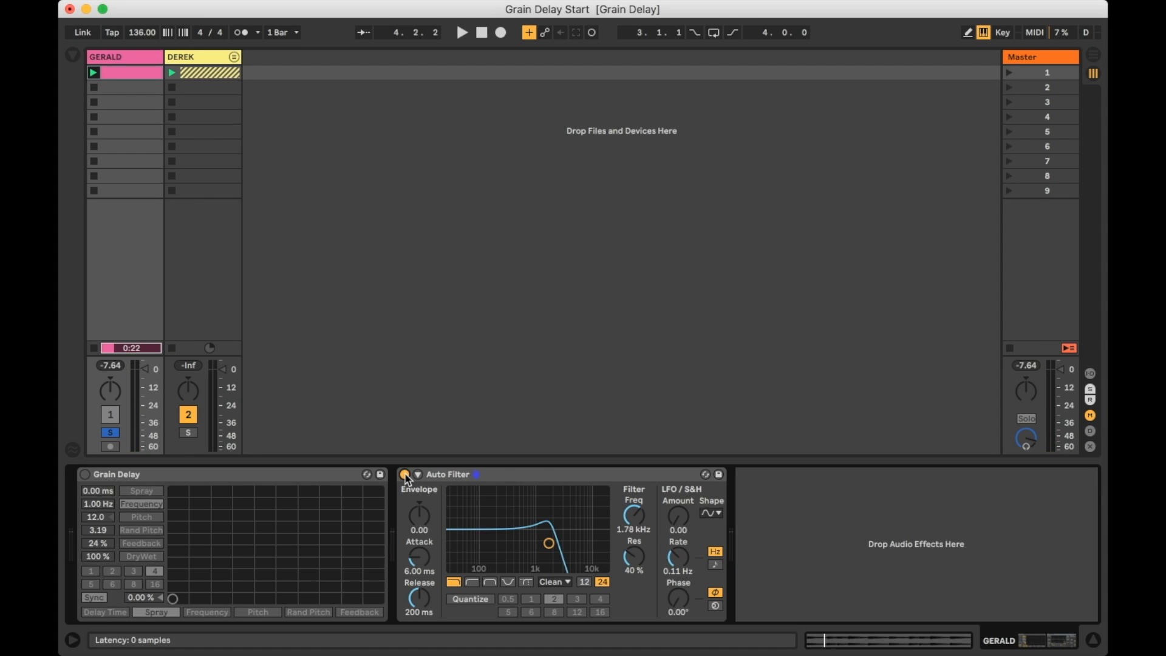
click(85, 475)
Group Grain Delay and Auto Filter into an Audio Effect Rack and show its chain list
click(143, 475)
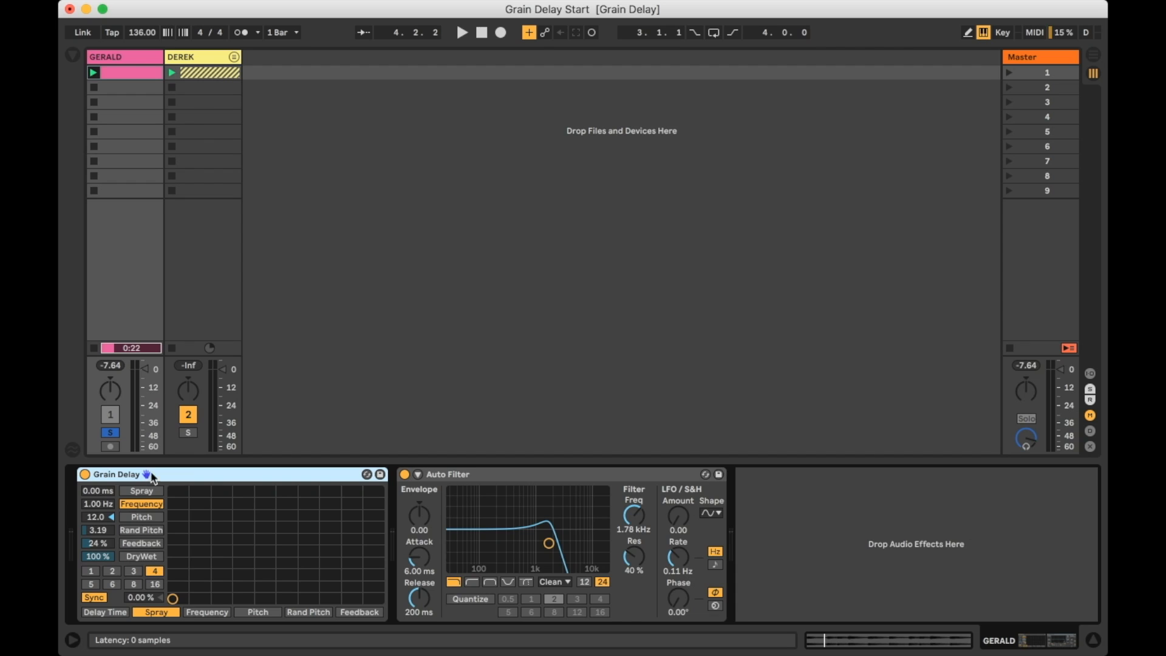
shift+click(527, 477)
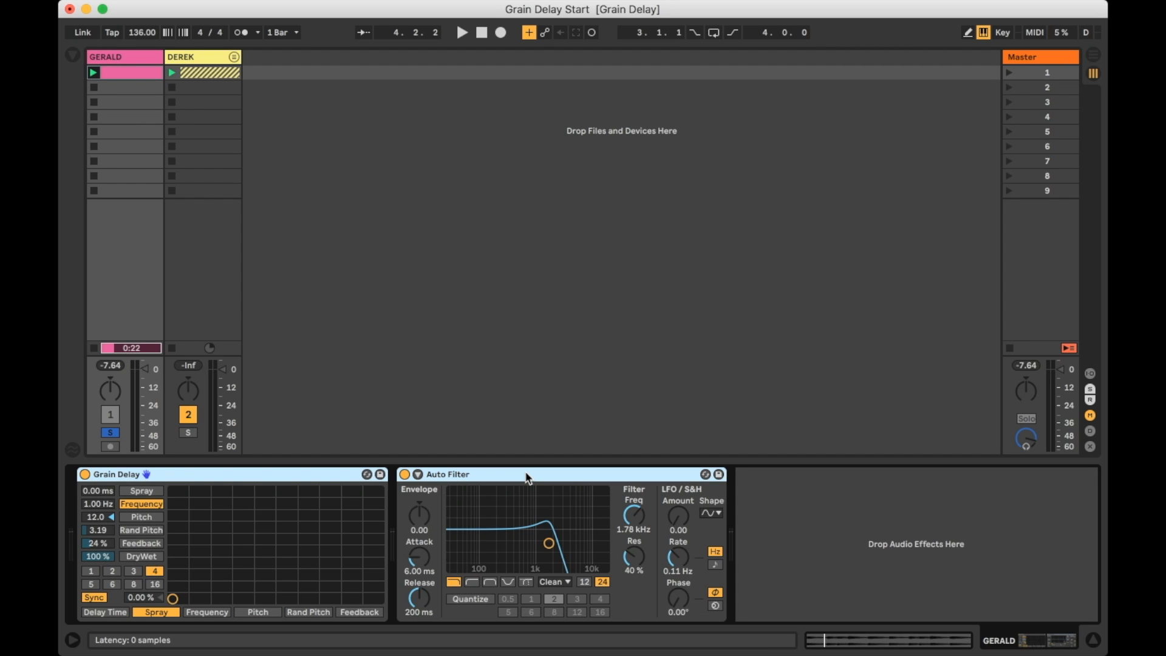
key(super+g)
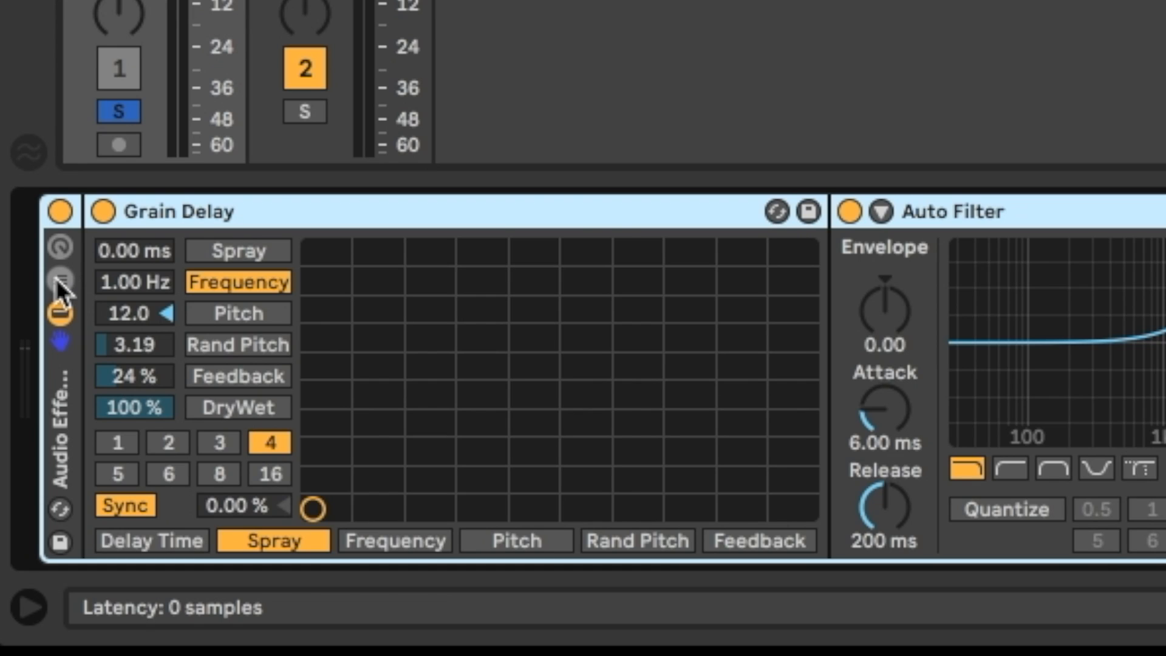
click(86, 503)
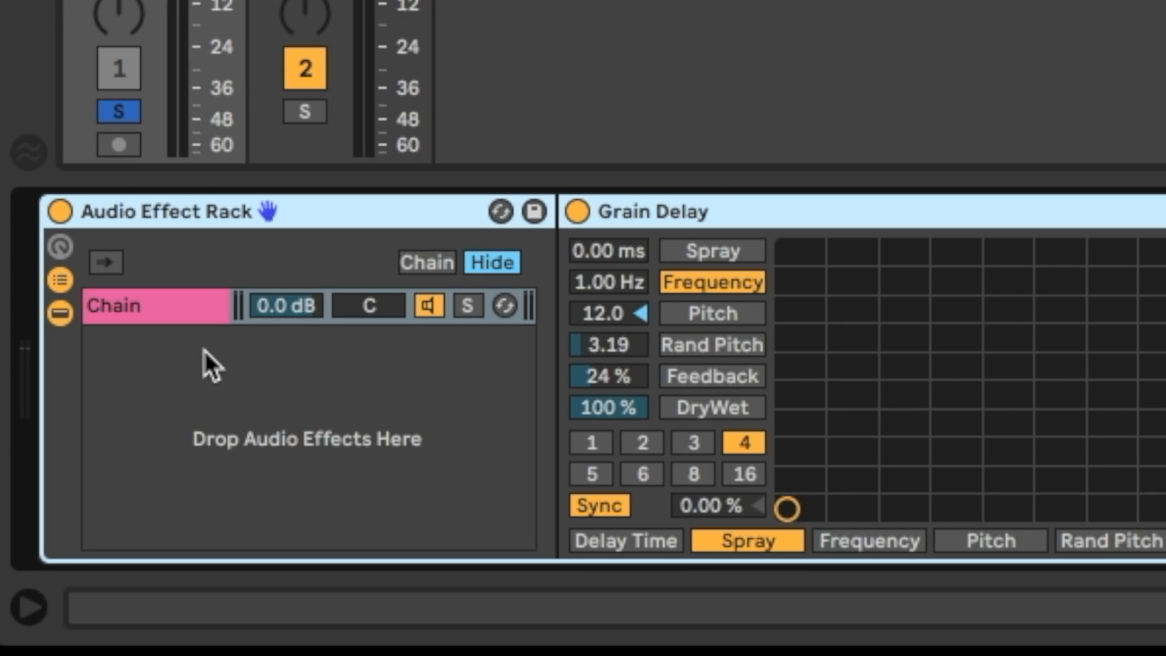
Rename the rack's existing chain WET and create a second, empty chain named DRY
click(168, 305)
key(super+r)
text(WET)
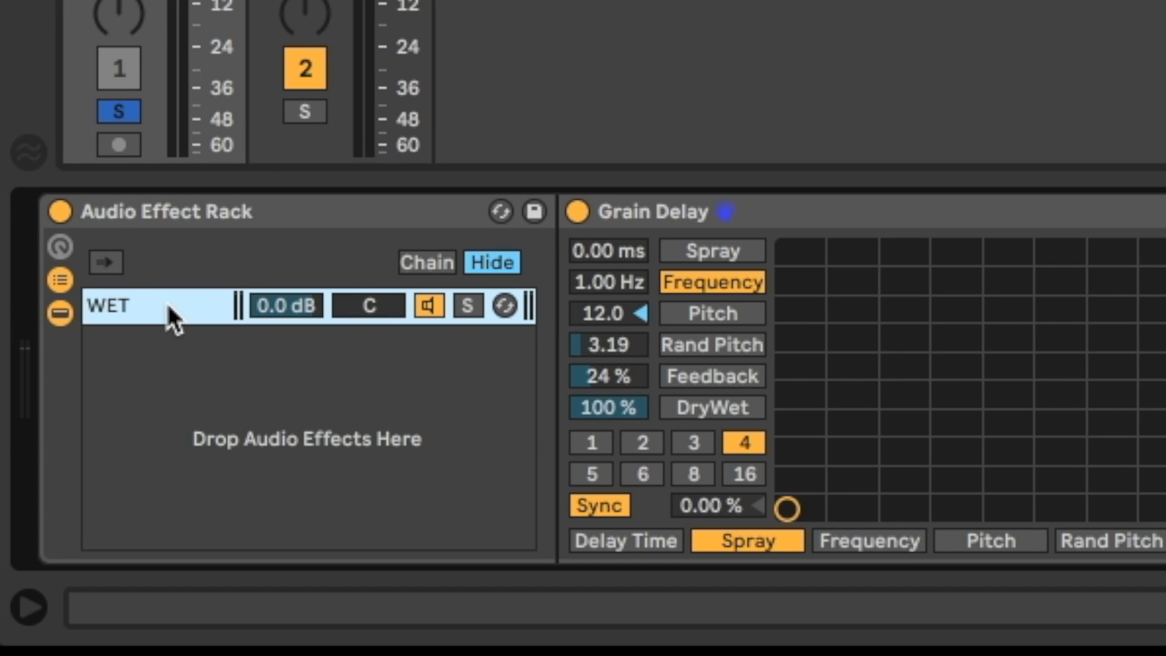
right_click(174, 377)
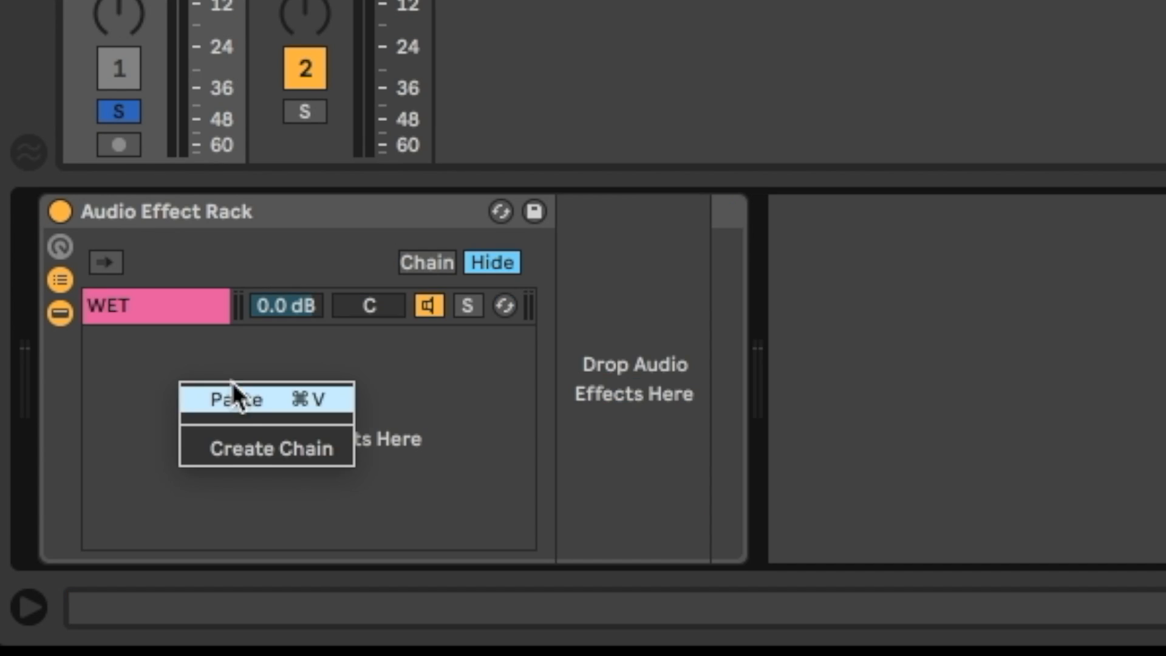
click(260, 446)
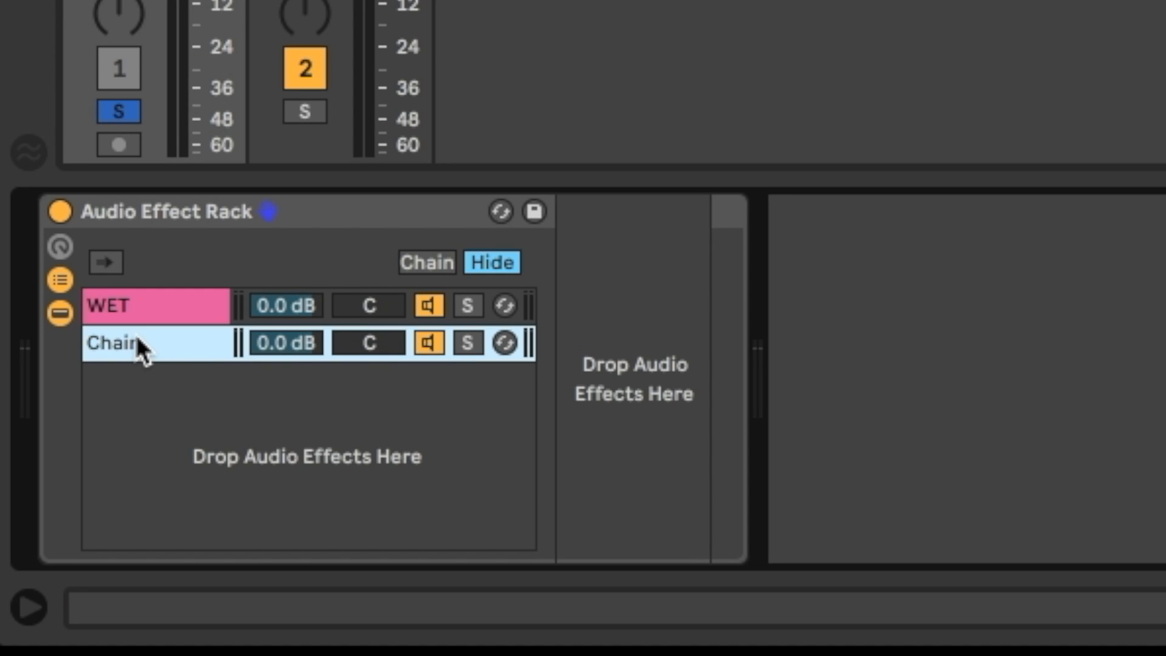
key(super+r)
text(DRY)
key(Return)
Audition the DRY and WET chains by soloing each in turn, and clear the solo
click(471, 338)
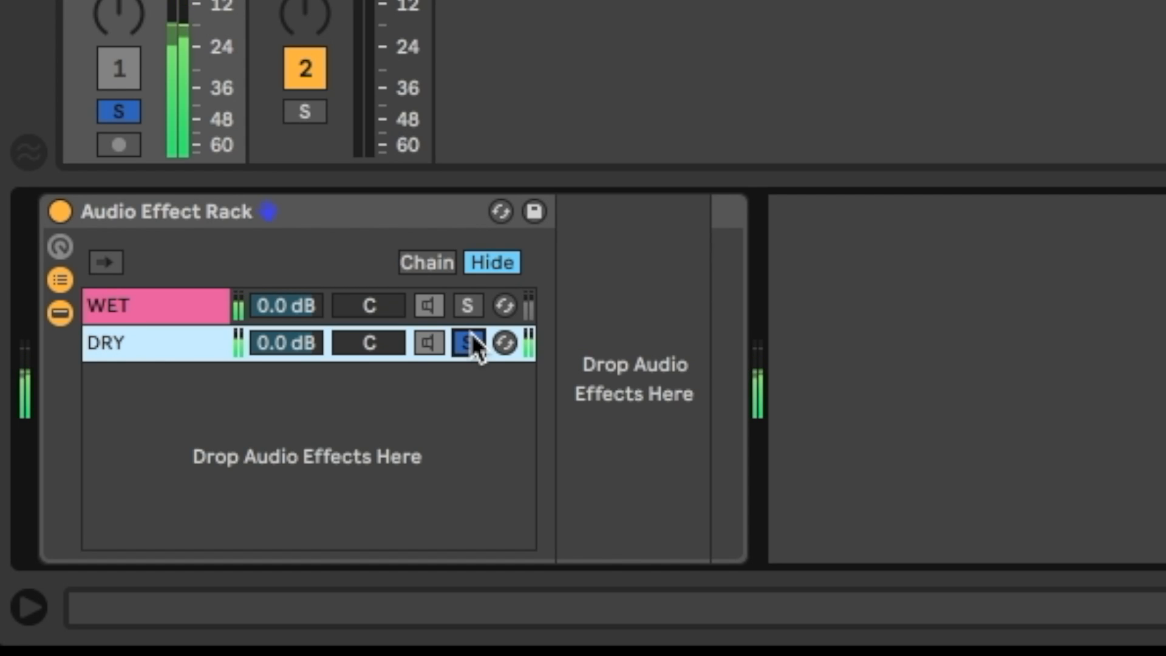
click(469, 304)
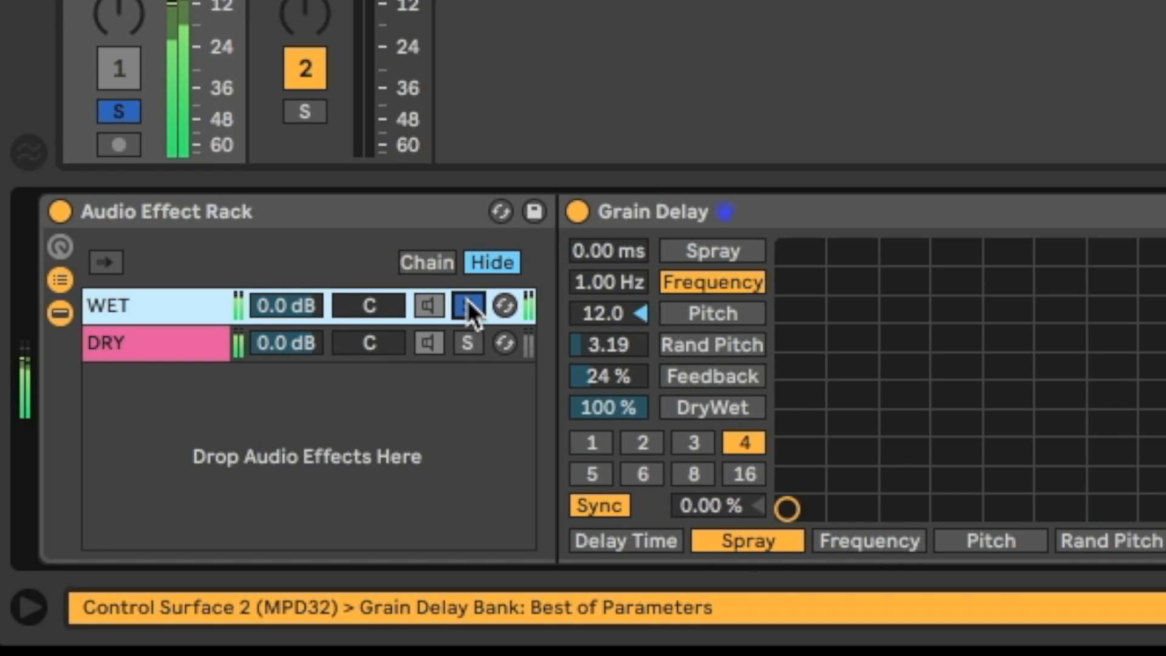
click(468, 304)
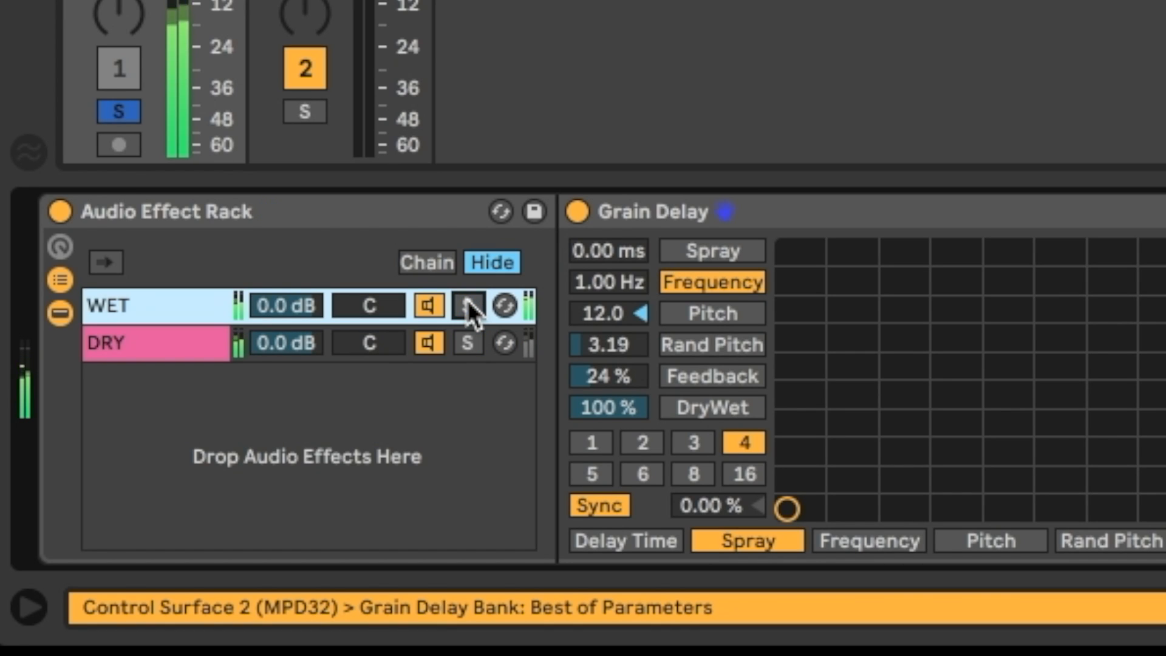
Lower the WET chain's volume to -9.3 dB to balance it against the DRY chain
drag(283, 301, 283, 345)
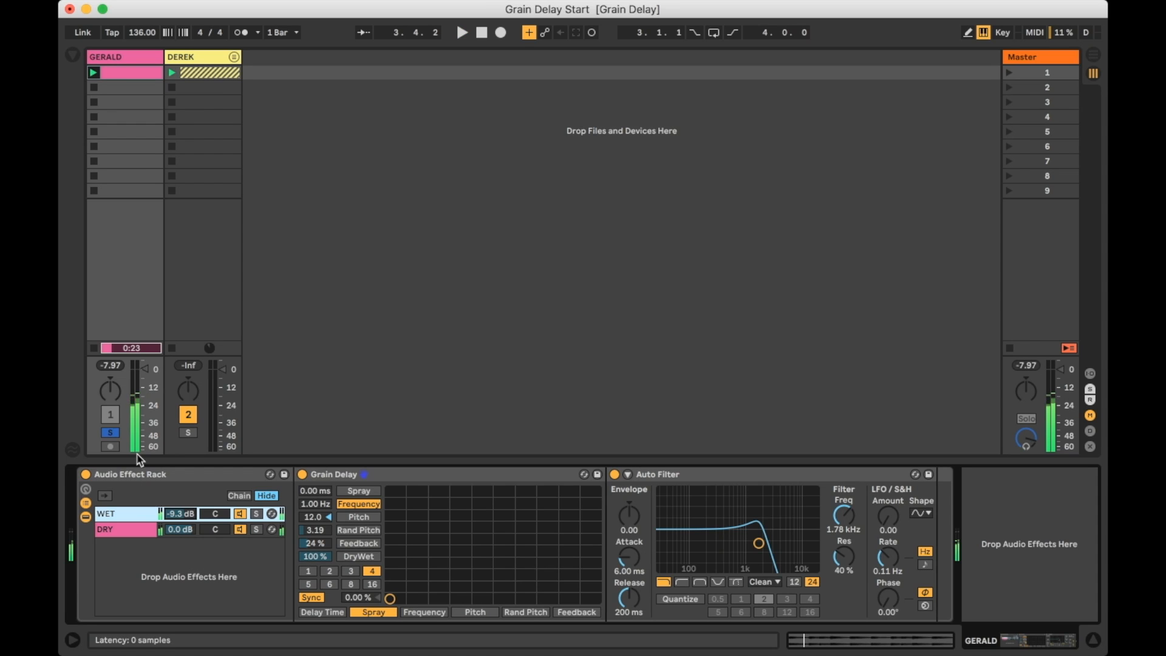
drag(187, 515, 186, 512)
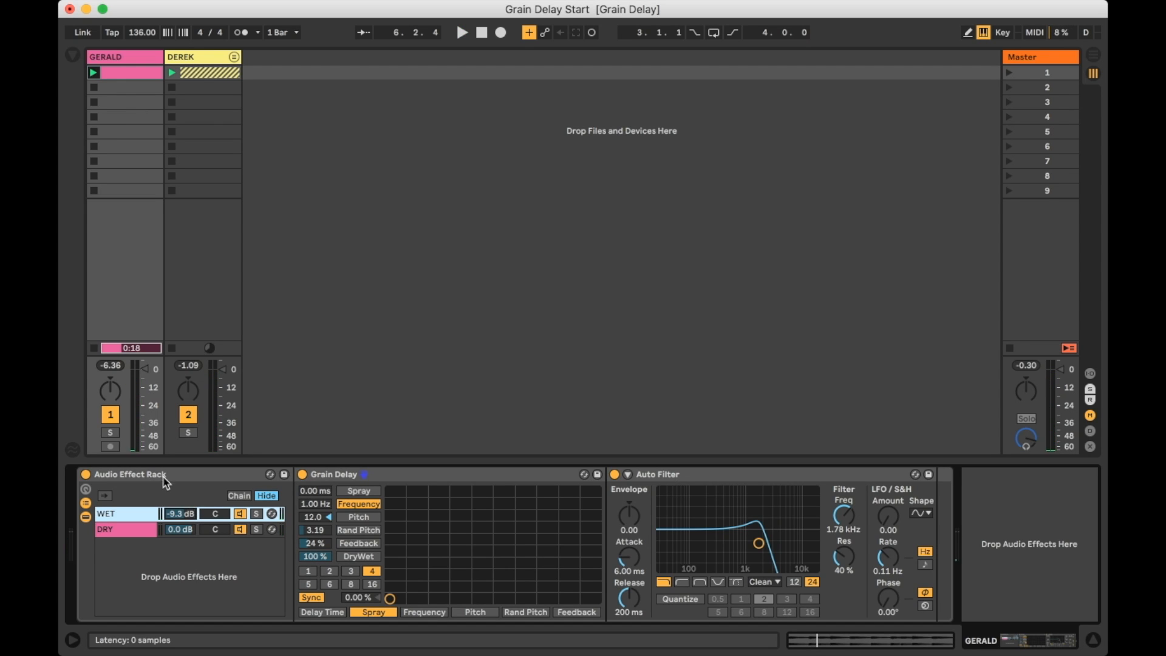
Copy the whole Audio Effect Rack, unfold group track 2 and launch the HH clip
click(165, 478)
click(234, 57)
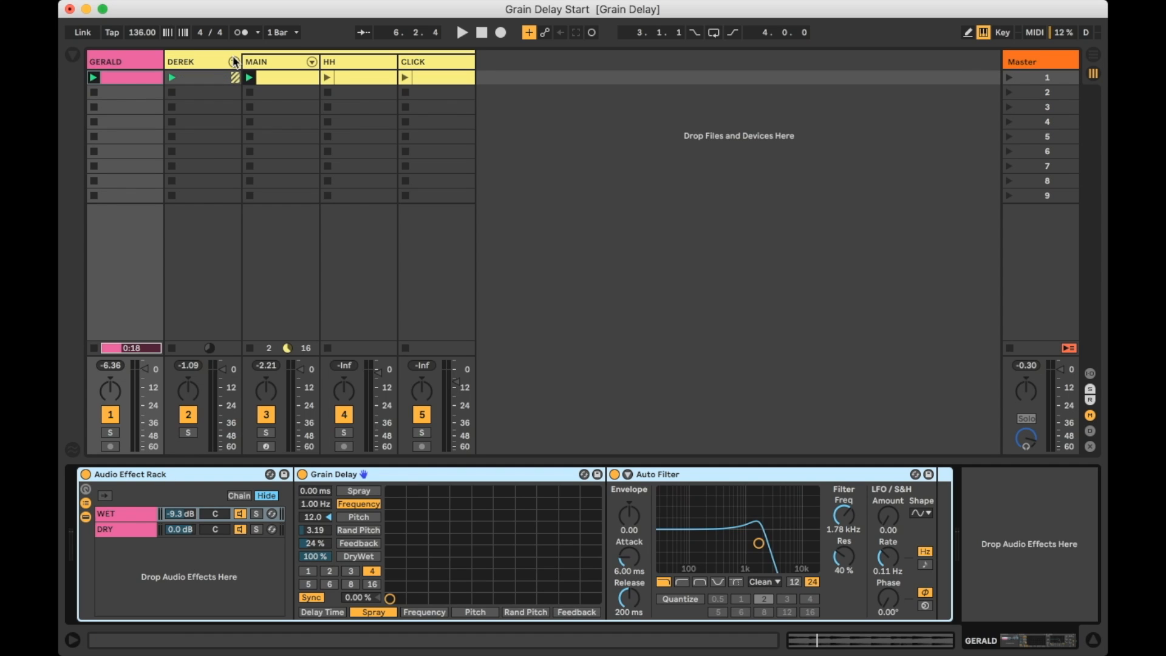
click(349, 76)
click(328, 78)
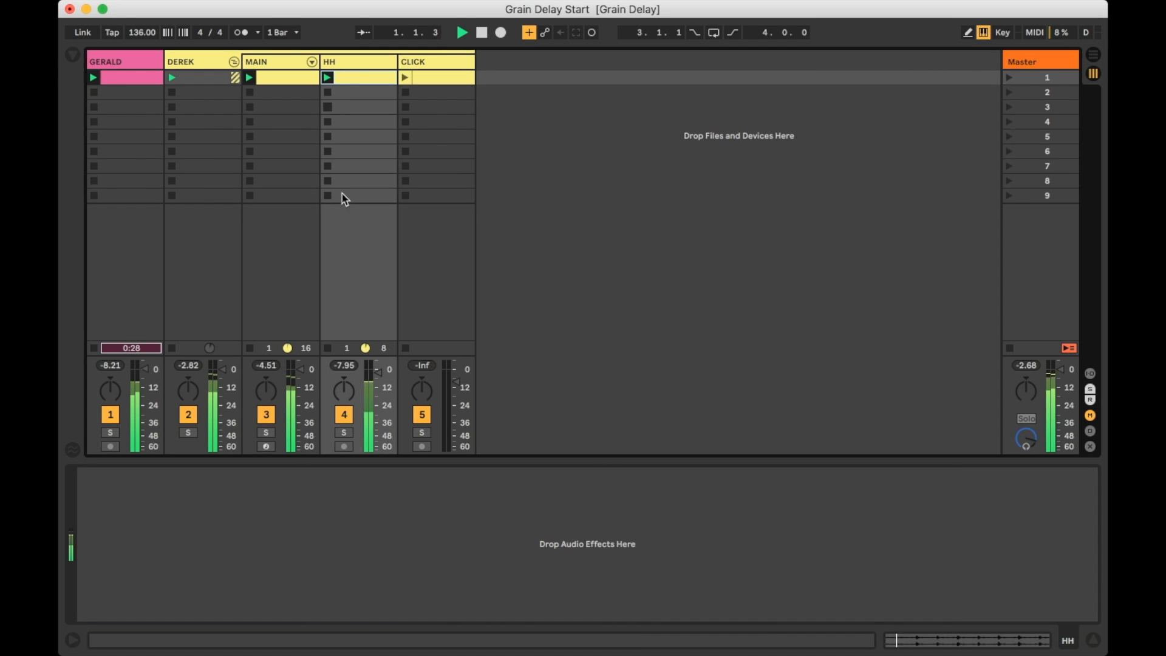
Solo the HH track and paste the copied Audio Effect Rack onto it
click(344, 433)
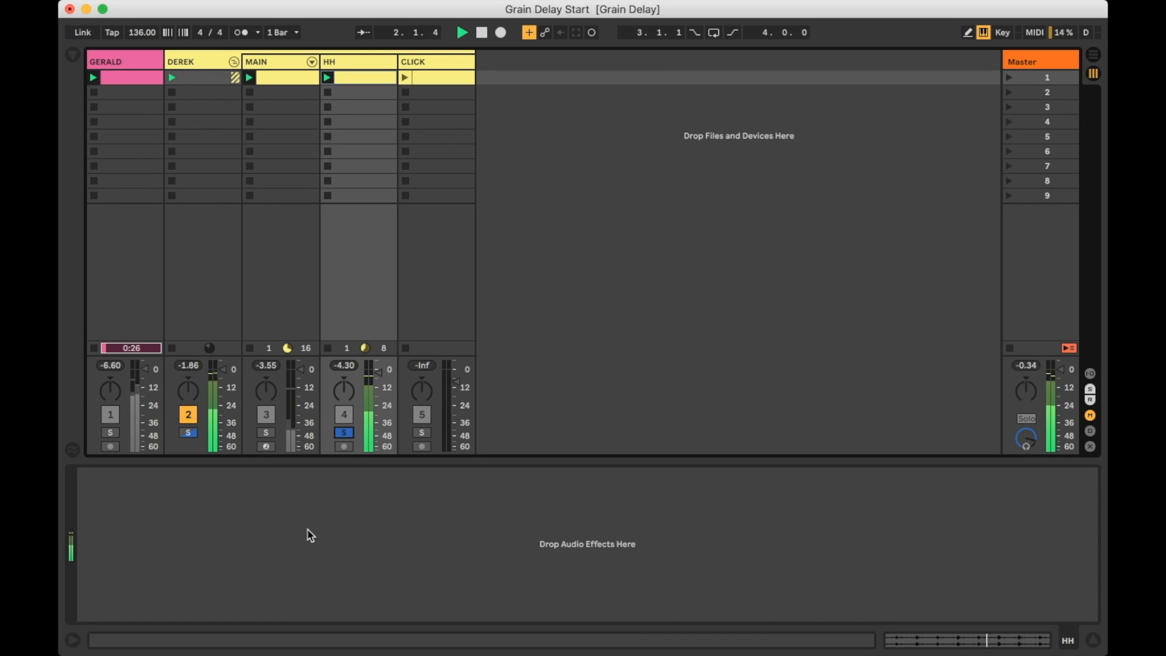
click(294, 554)
key(super+v)
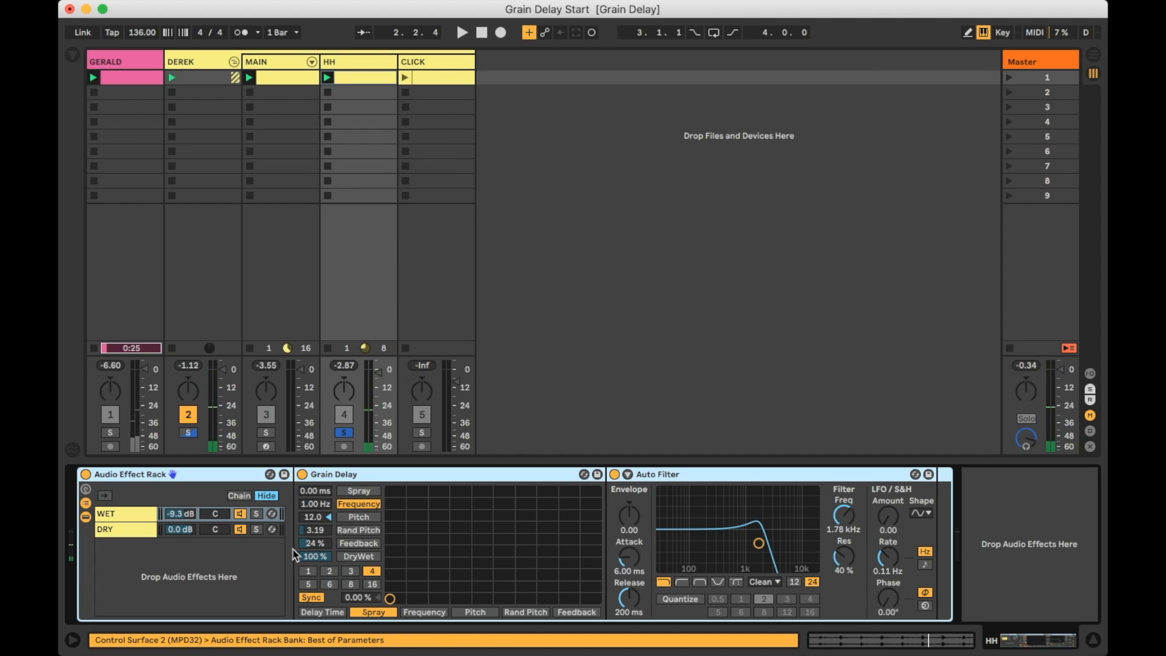
Switch off Auto Filter in the HH rack and raise the WET chain's volume to -7.0 dB
key(space)
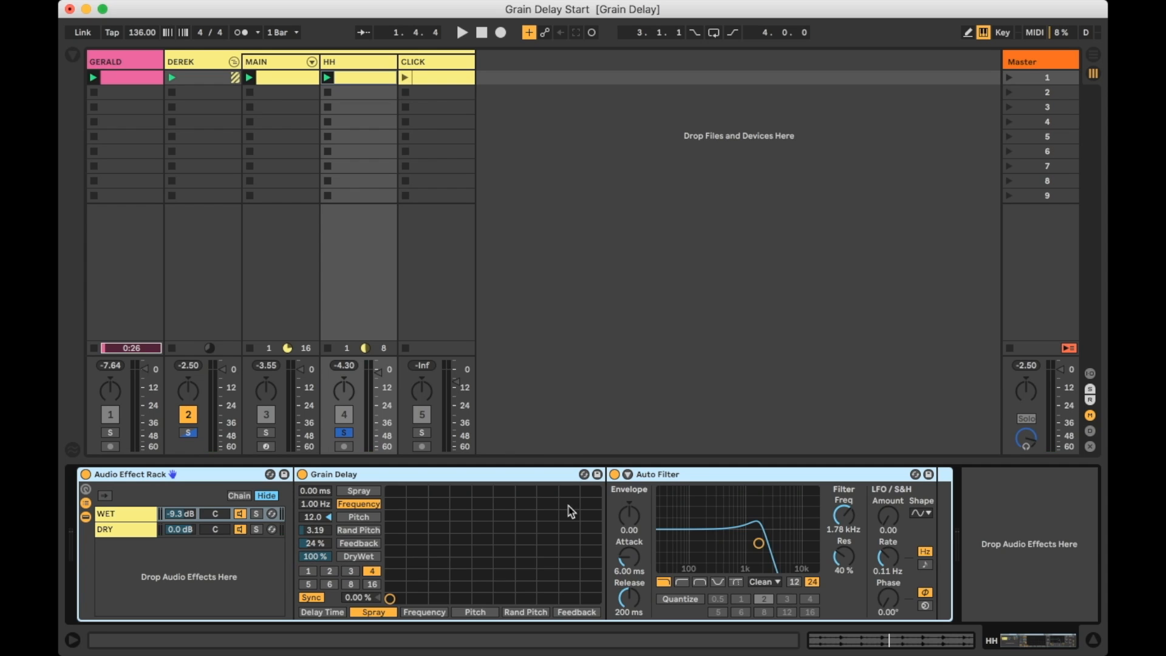
click(614, 474)
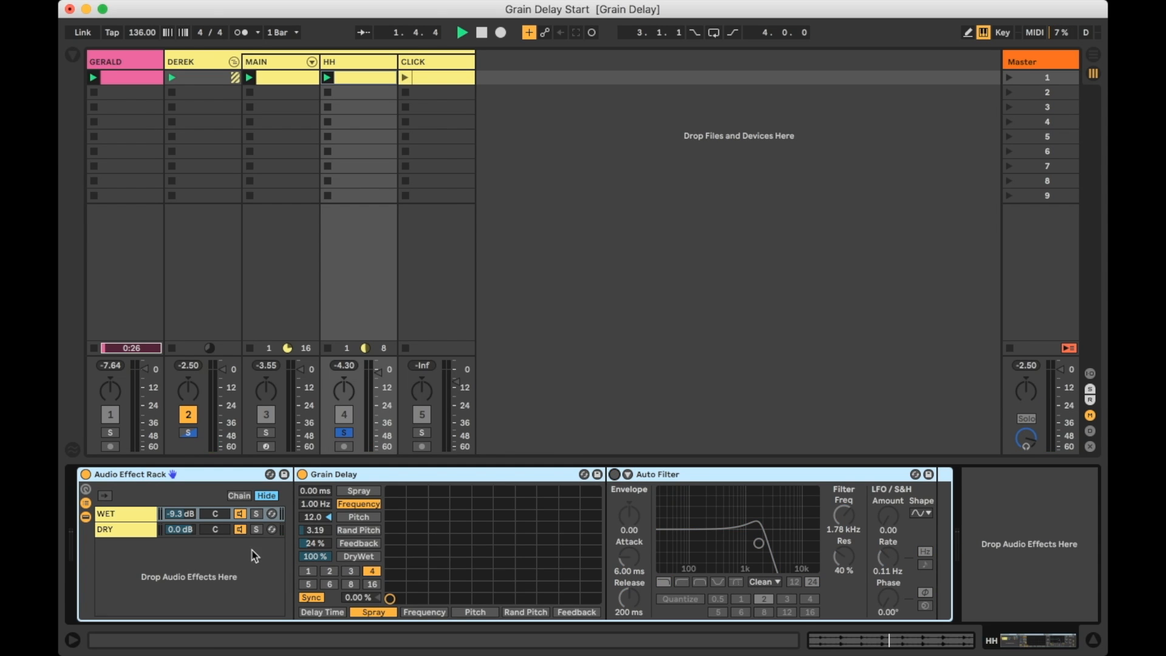
drag(188, 514, 188, 507)
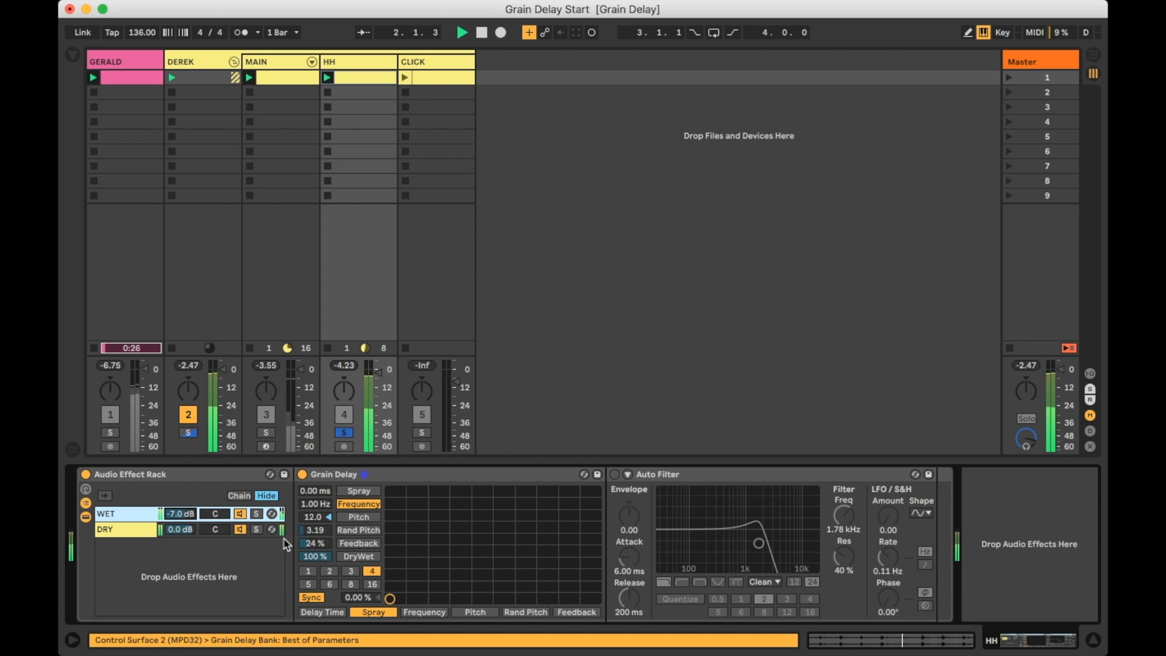
Switch the HH Grain Delay from Sync to Time and set the delay time to 17.9 ms
click(318, 603)
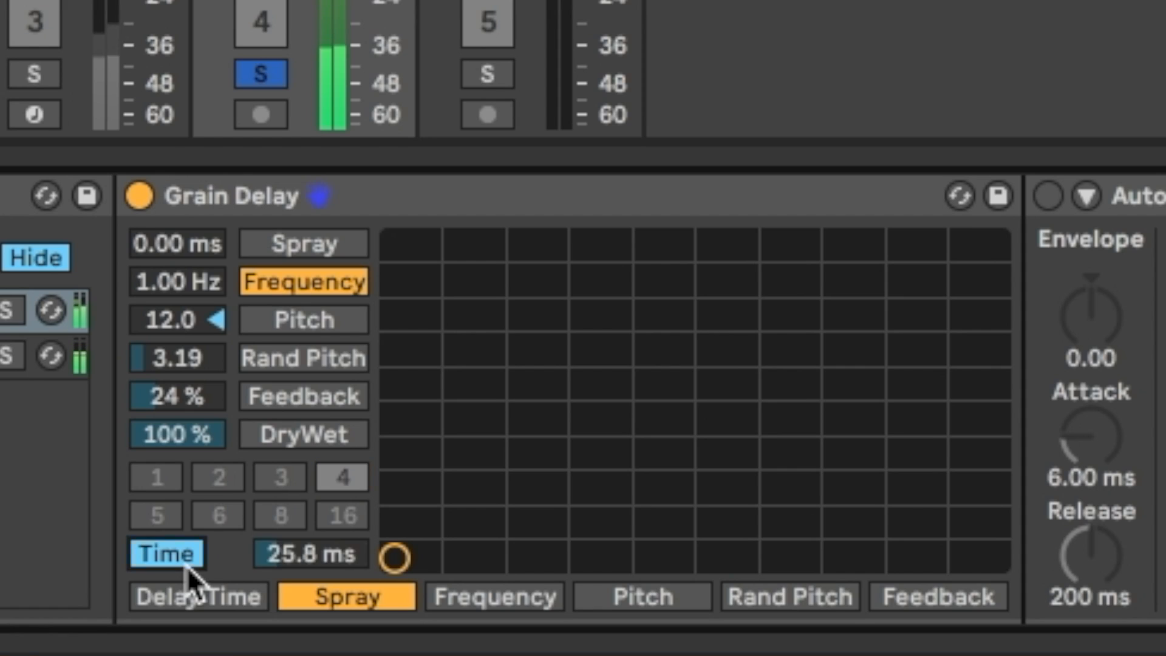
drag(379, 595, 379, 612)
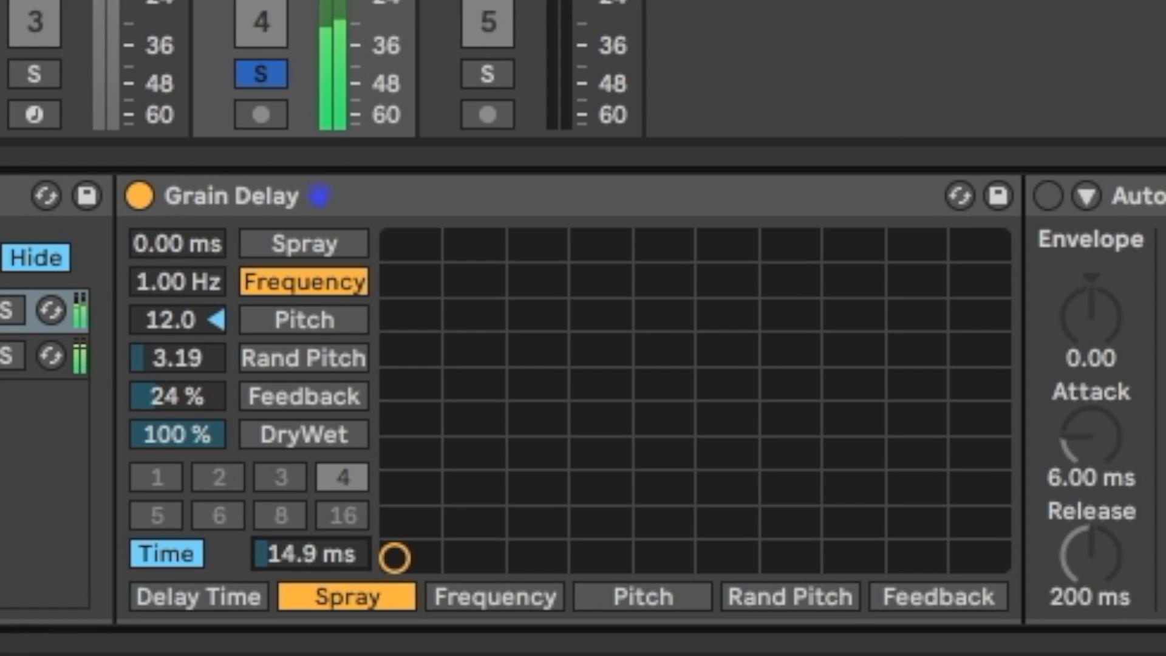
drag(344, 551, 344, 547)
Set the HH Grain Delay's Frequency to 2.02 Hz and its Spray to 25.7 ms
mouse_move(186, 289)
mouse_down()
mouse_move(185, 277)
mouse_move(187, 289)
mouse_up()
mouse_move(177, 244)
mouse_down()
mouse_move(176, 234)
mouse_move(209, 238)
mouse_move(208, 218)
mouse_up()
drag(195, 282, 195, 291)
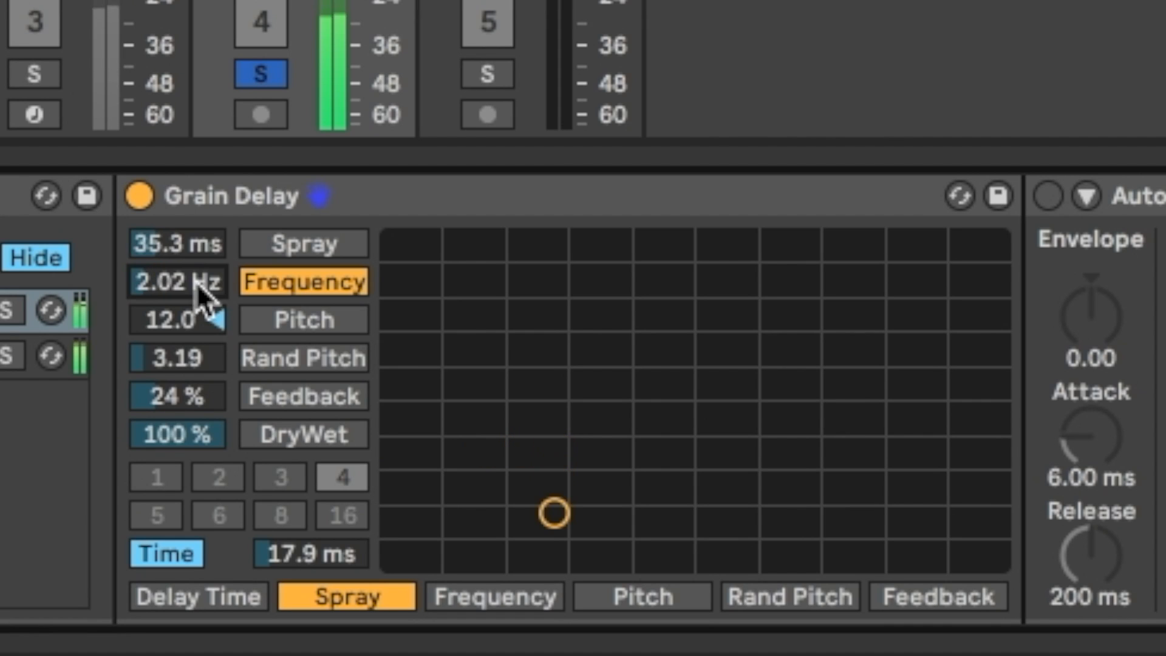
drag(197, 242, 197, 250)
Unsolo the HH track and compare the full mix with its effect rack bypassed and active
click(263, 76)
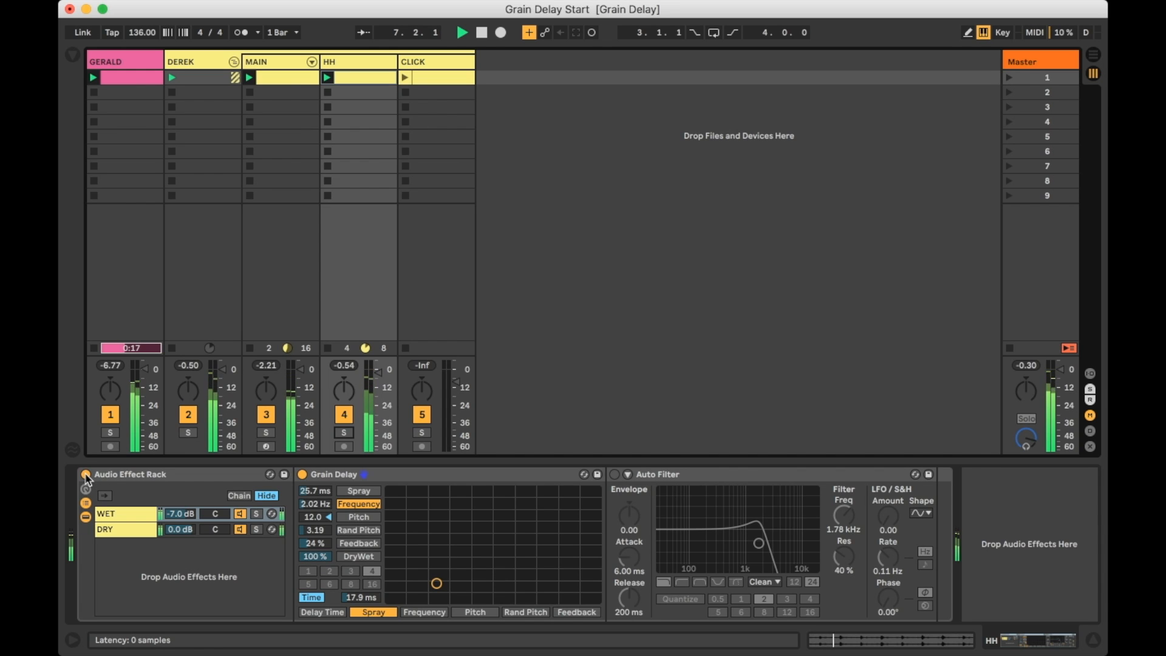
click(86, 475)
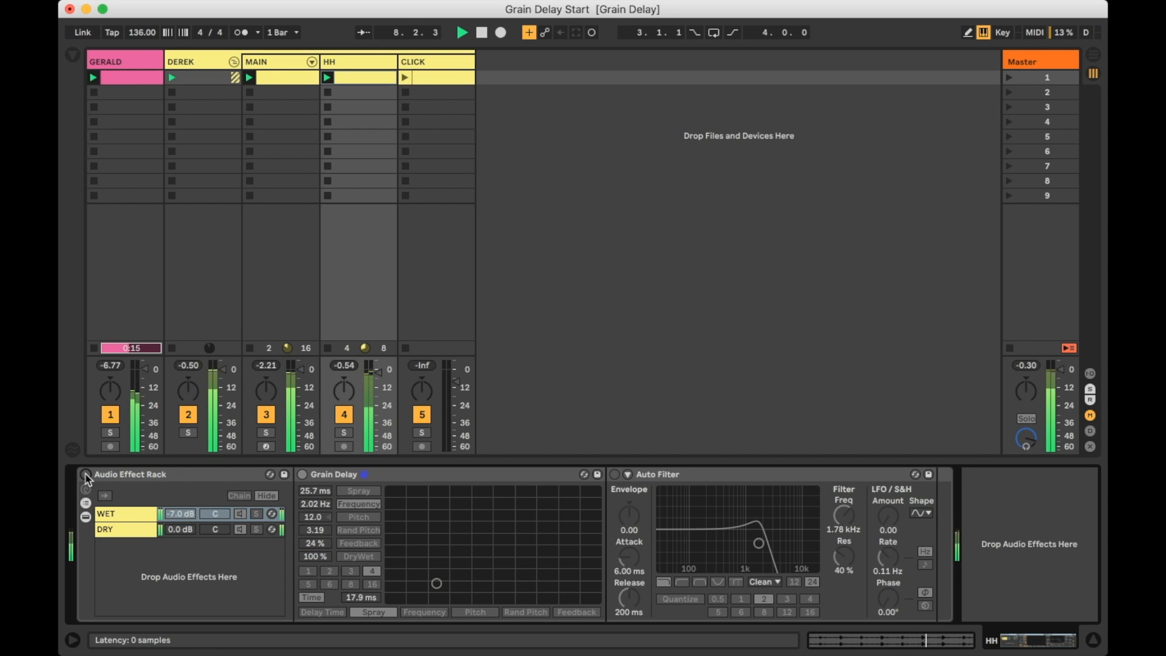
click(85, 474)
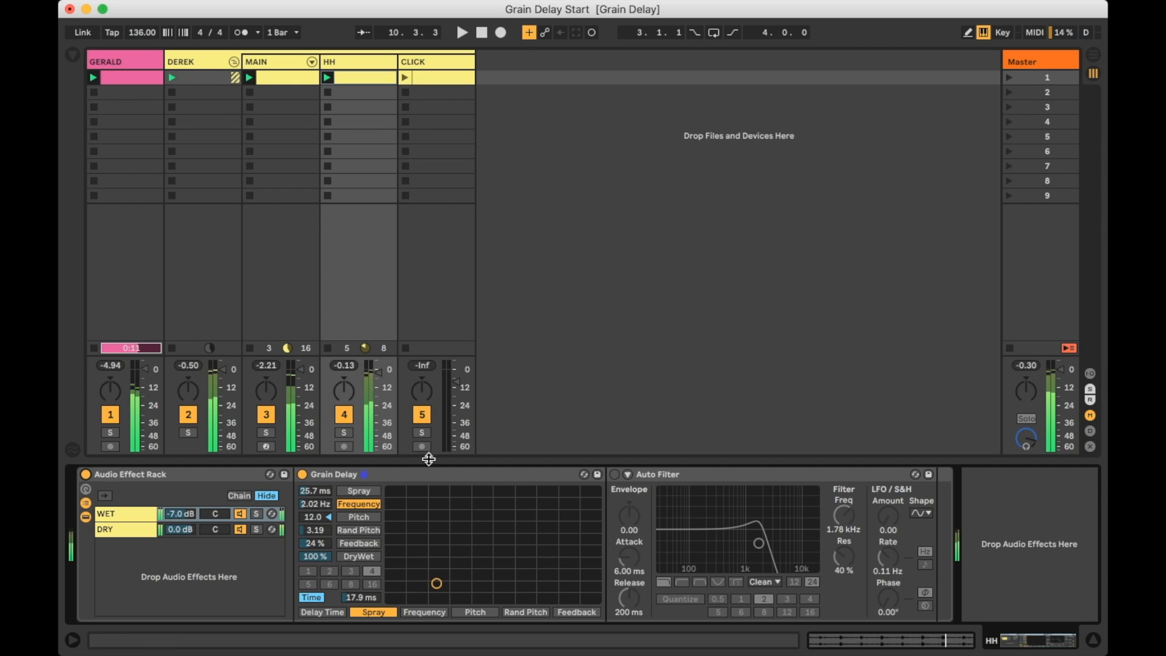
Solo the CLICK track and launch its clip
click(422, 432)
click(405, 78)
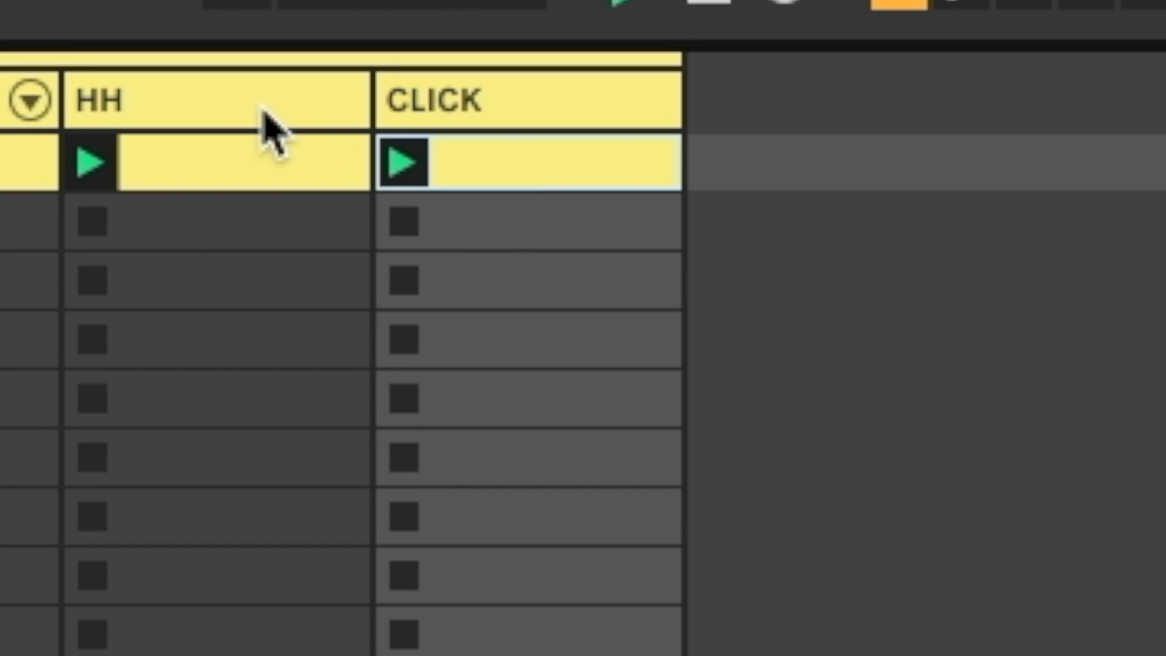
Copy the HH track's Audio Effect Rack onto the CLICK track and restart playback
click(368, 64)
key(space)
click(142, 483)
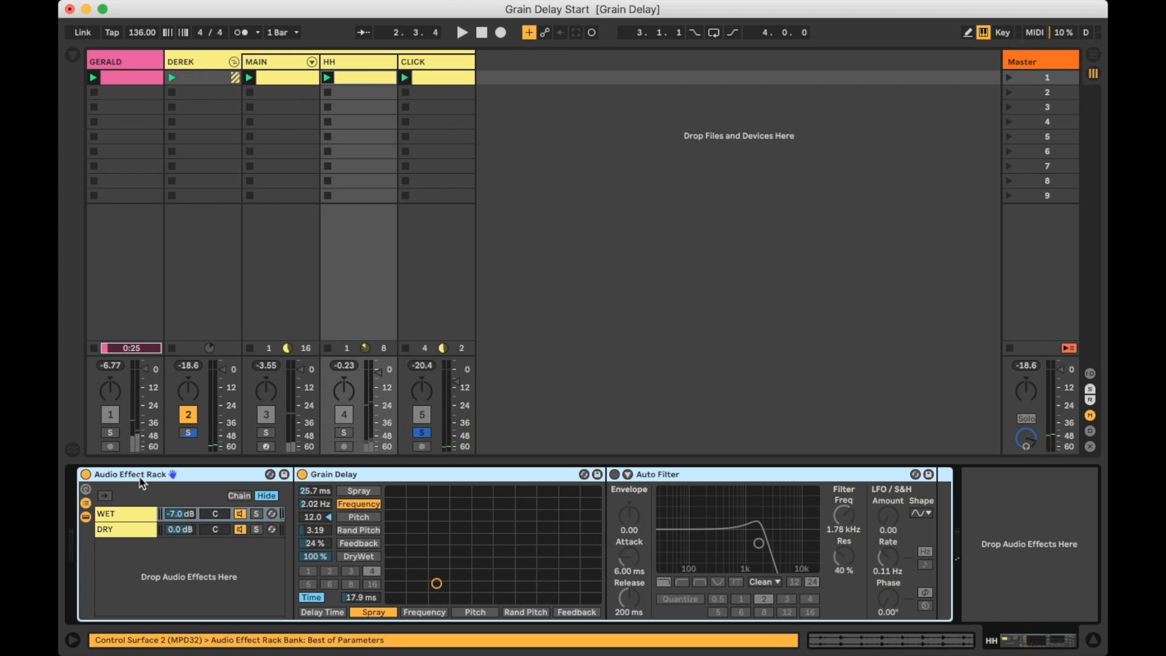
click(435, 205)
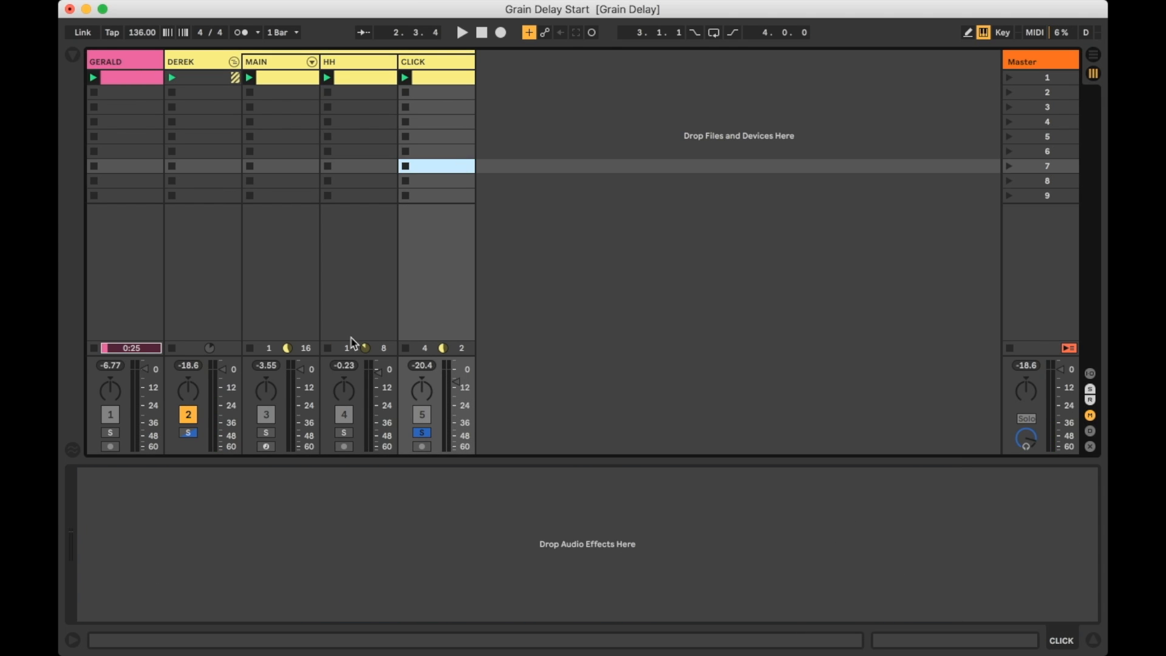
key(super+v)
key(space)
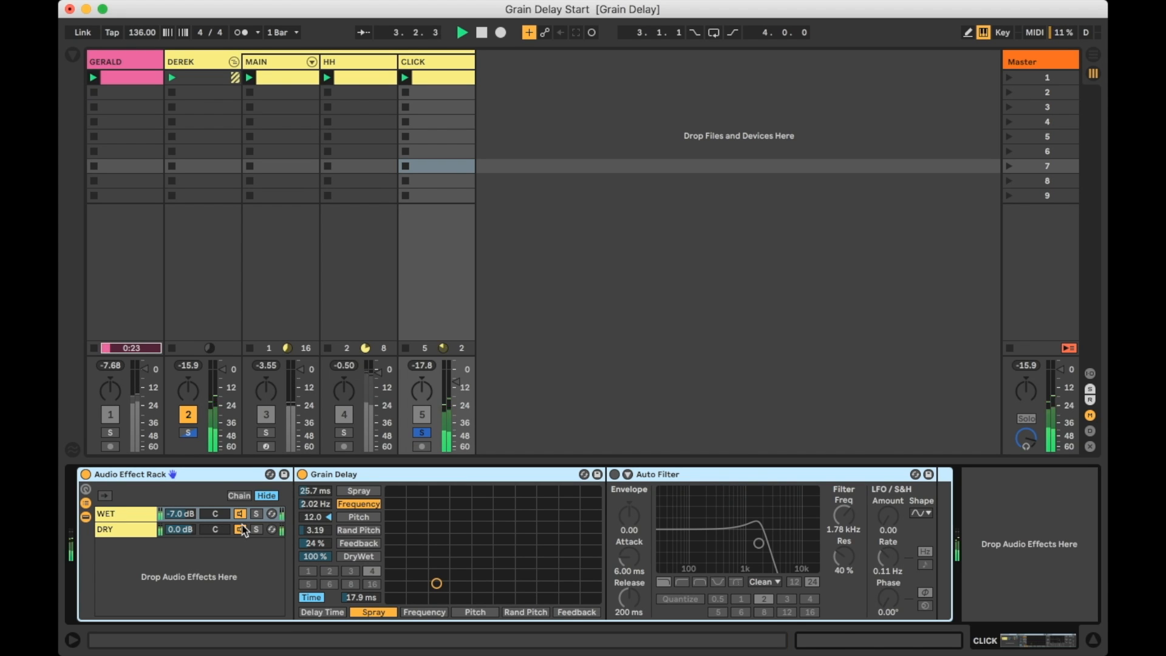
Mute the CLICK rack's DRY chain and set the WET Grain Delay's Rand Pitch to 53.9 and Feedback to 66 %
click(241, 530)
click(115, 514)
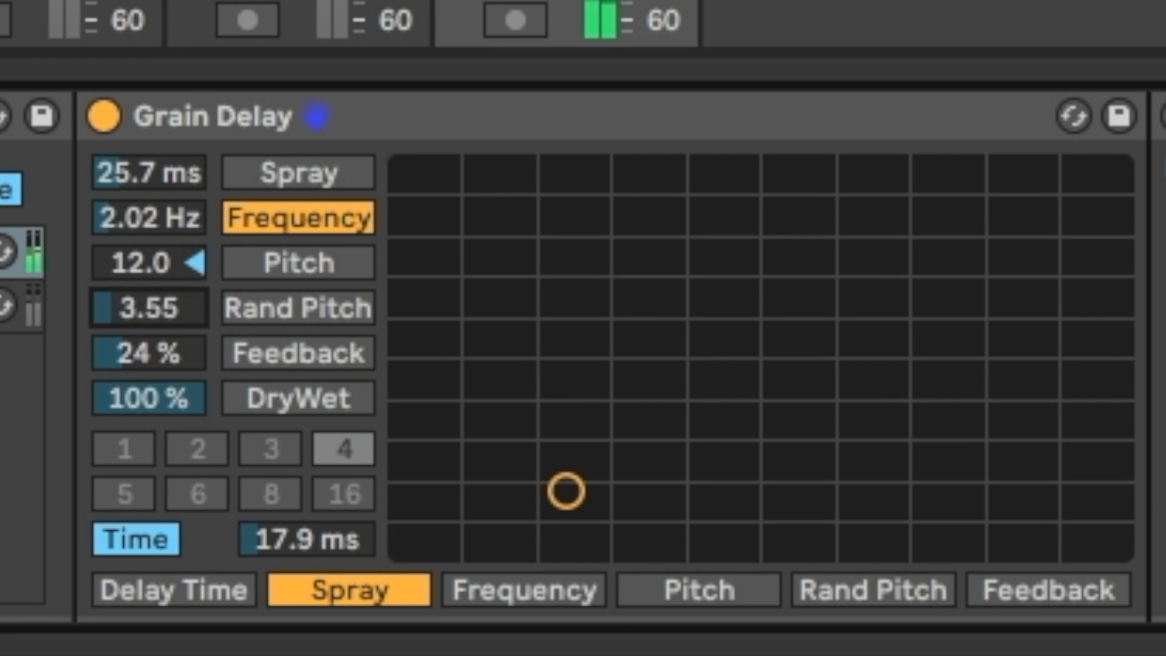
drag(148, 308, 147, 233)
drag(148, 347, 148, 307)
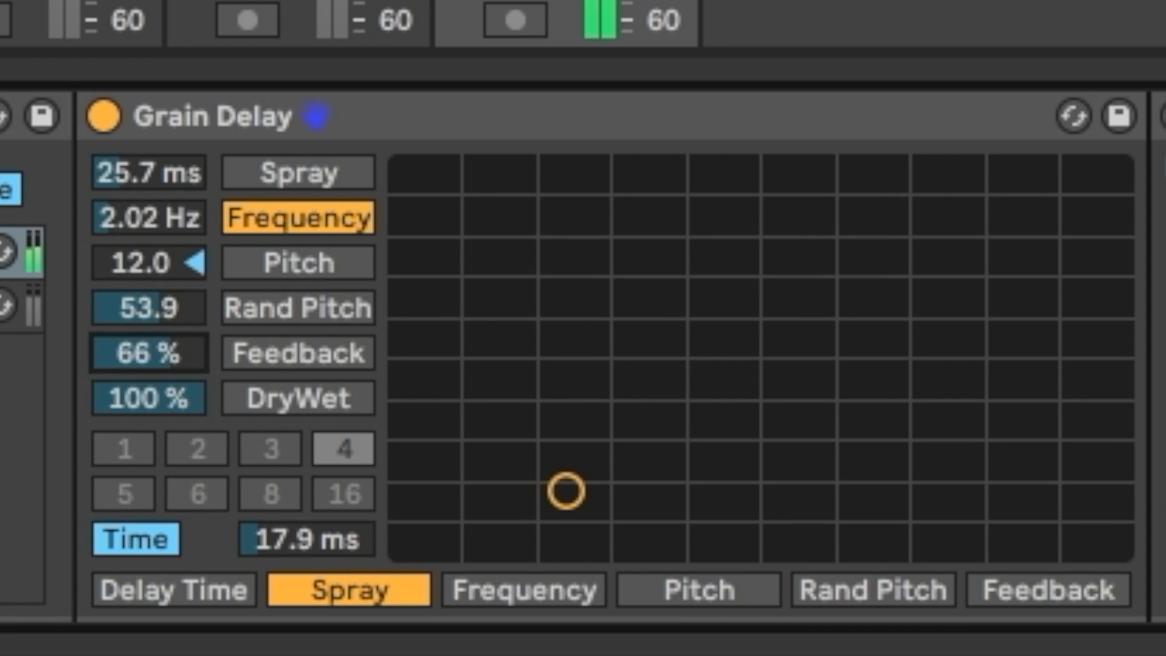
Set the CLICK Grain Delay's Spray to 103 ms, Rand Pitch to 161 and Feedback to 69 %, and adjust its Frequency
mouse_move(148, 352)
mouse_down()
mouse_move(148, 342)
mouse_move(148, 351)
mouse_up()
mouse_move(168, 221)
mouse_down()
mouse_move(170, 146)
mouse_move(172, 181)
mouse_move(150, 213)
mouse_move(162, 151)
mouse_move(176, 208)
mouse_up()
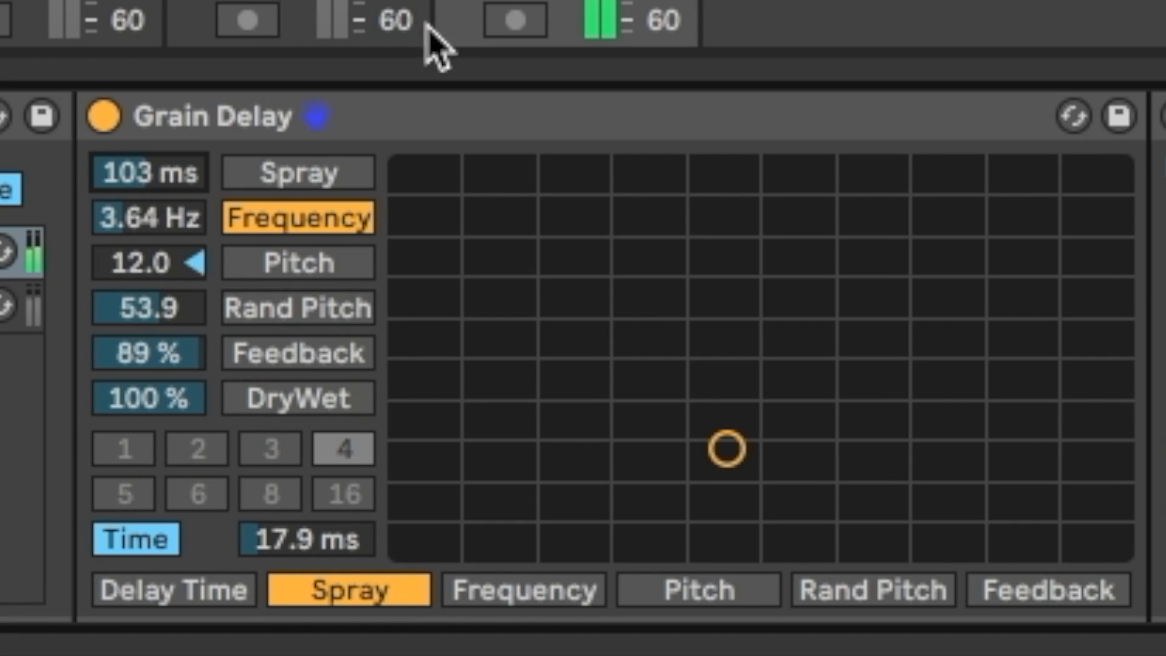
drag(160, 307, 159, 268)
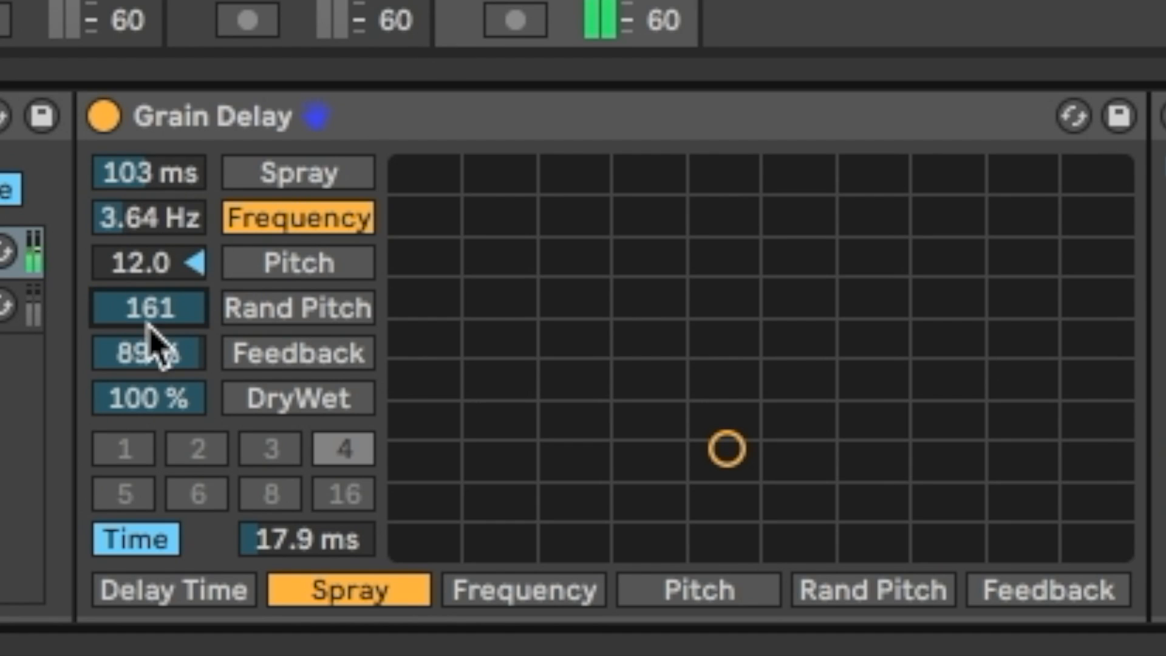
drag(195, 352, 170, 377)
mouse_move(175, 222)
mouse_down()
mouse_move(175, 243)
mouse_move(175, 229)
mouse_up()
Unsolo the CLICK track, raise its volume slightly and fine-tune its Grain Delay Frequency to 3.50 Hz in the full mix
click(421, 432)
drag(456, 383, 456, 376)
drag(322, 510, 322, 496)
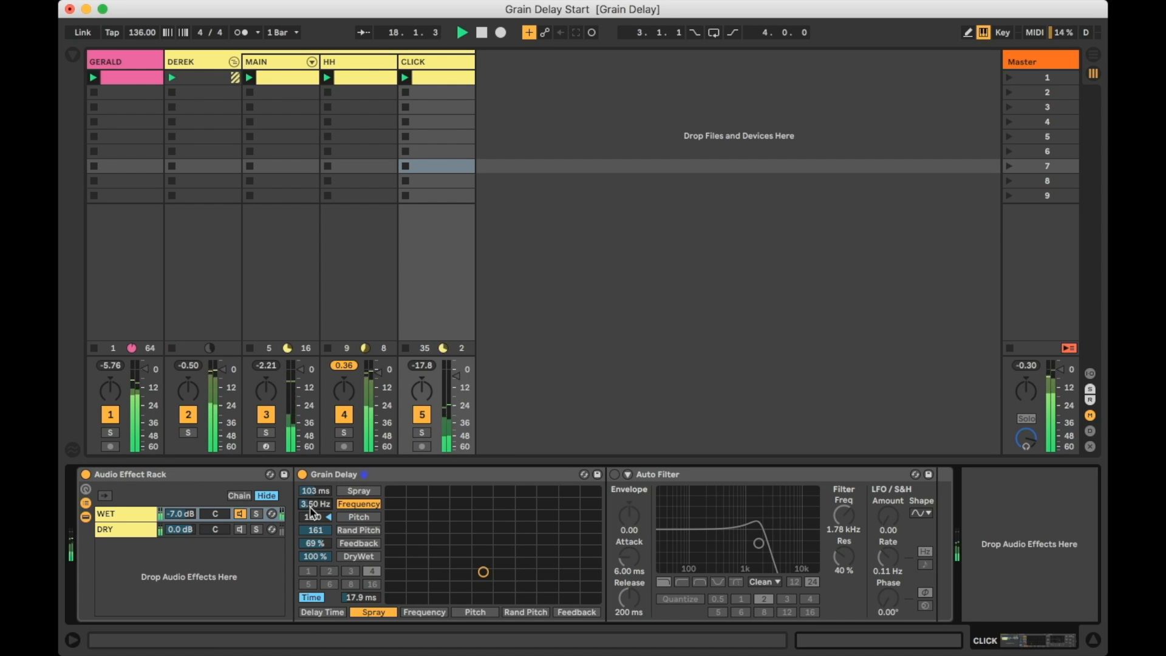